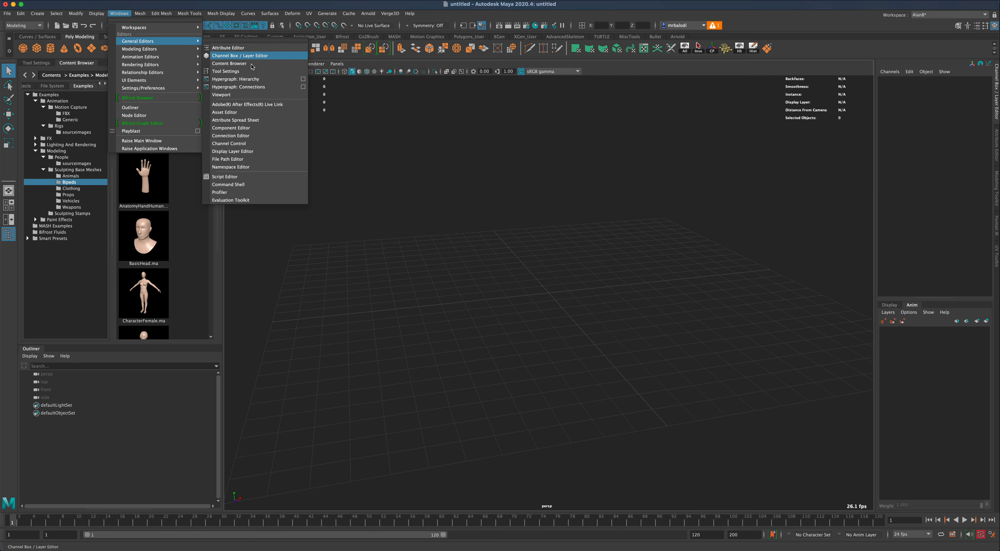
Import the CharacterFullAlienConspiracyStyle2 base mesh from the Bipeds examples and frame it from the front.
click(184, 209)
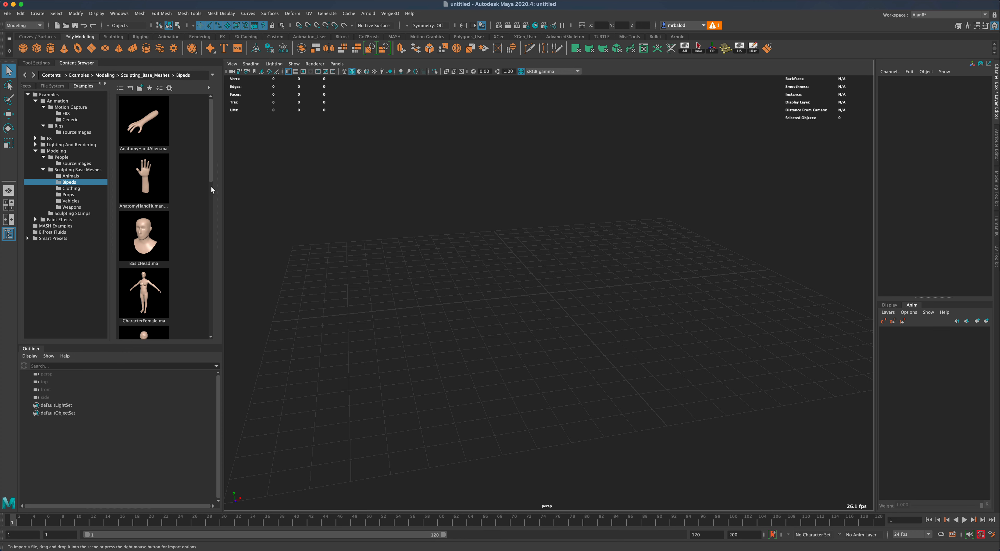
drag(212, 165, 204, 202)
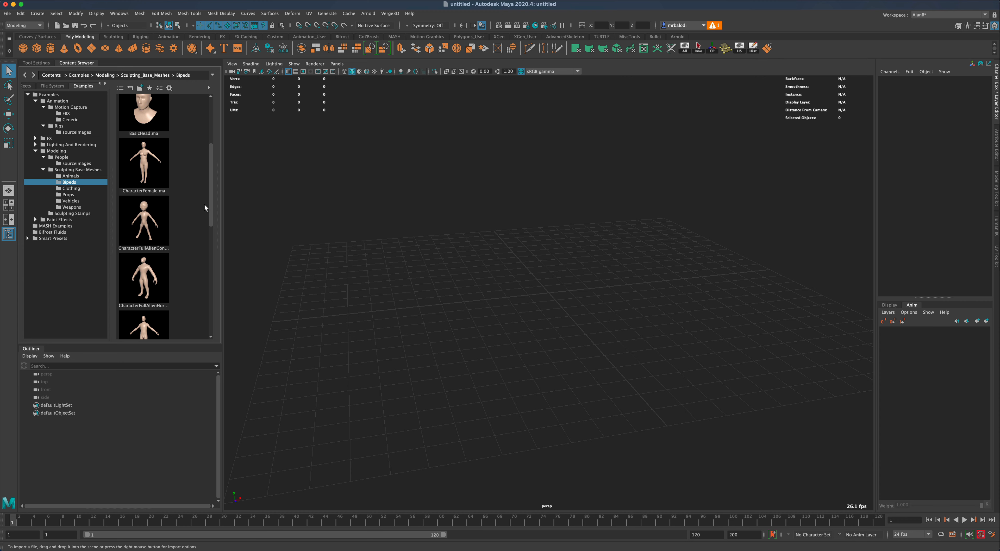
double_click(143, 220)
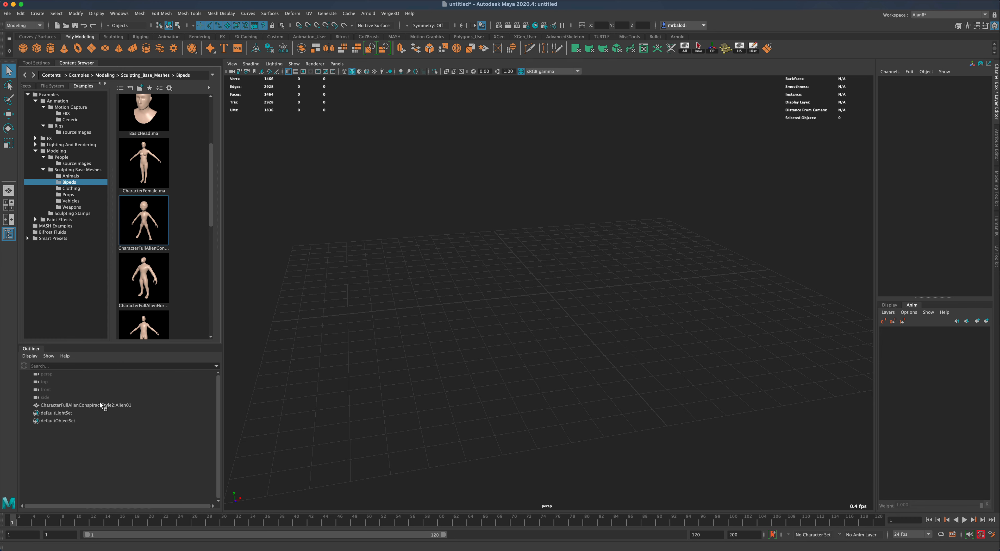
click(102, 405)
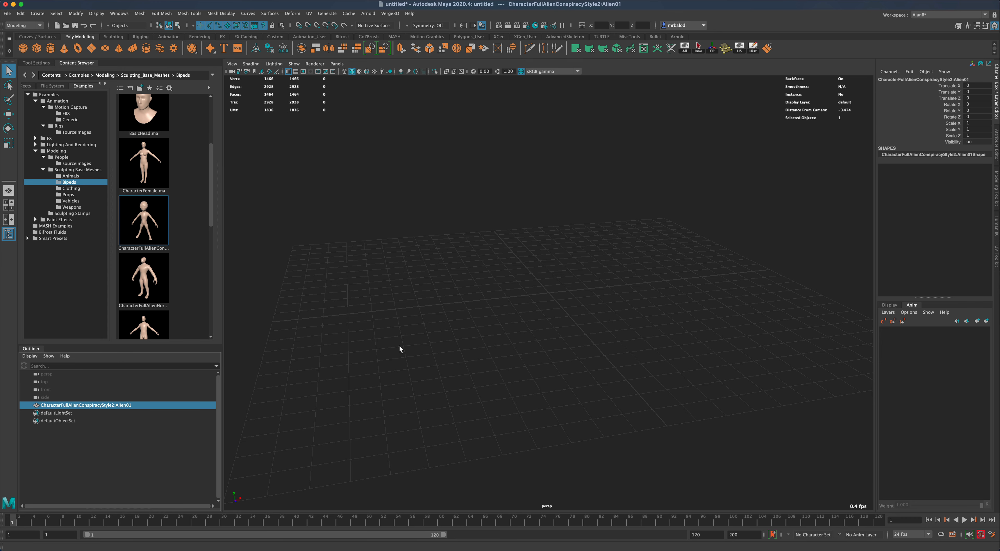
key(f)
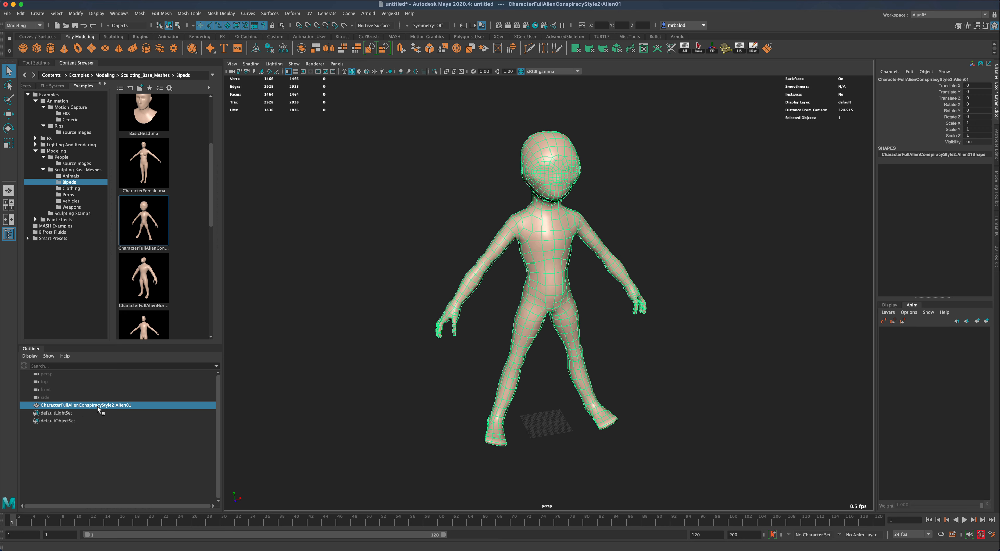
alt+drag(414, 354, 417, 357)
scroll(417, 357, down, 2)
alt+drag(647, 399, 643, 399)
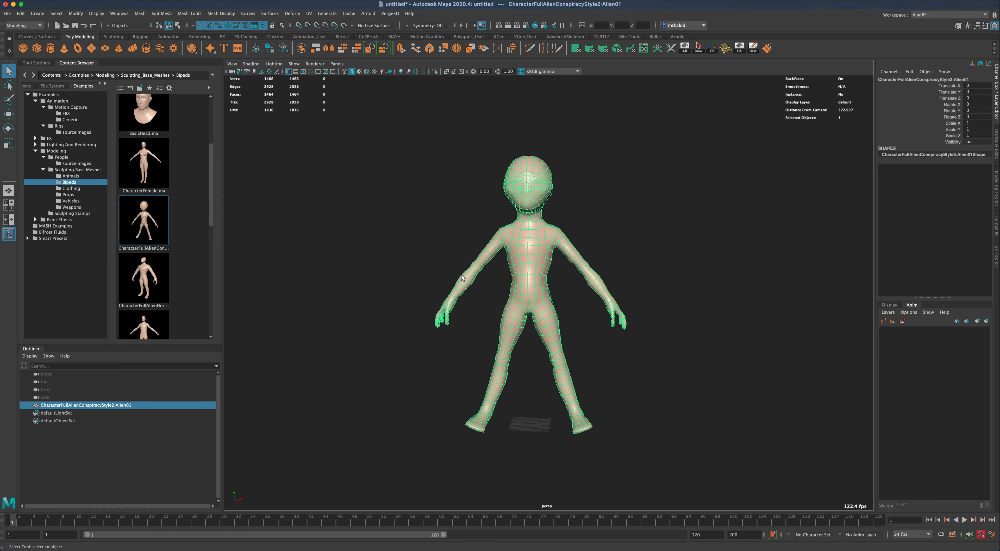
alt+drag(462, 276, 387, 270)
click(402, 270)
alt+drag(685, 300, 662, 293)
alt+drag(611, 236, 620, 234)
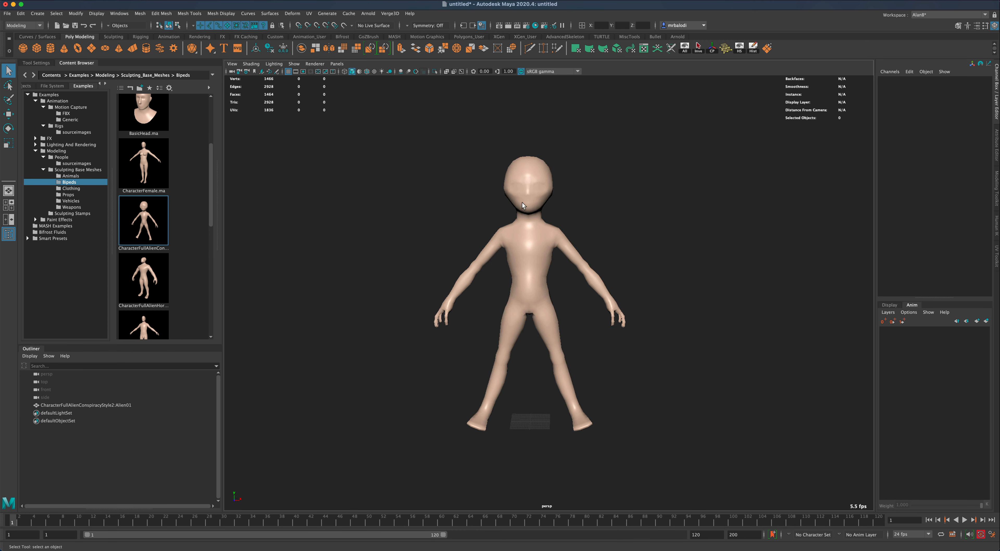
Assign a new Lambert material to the alien mesh and set its color to green with hue 124.138 and saturation 0.655.
right_drag(527, 202, 515, 400)
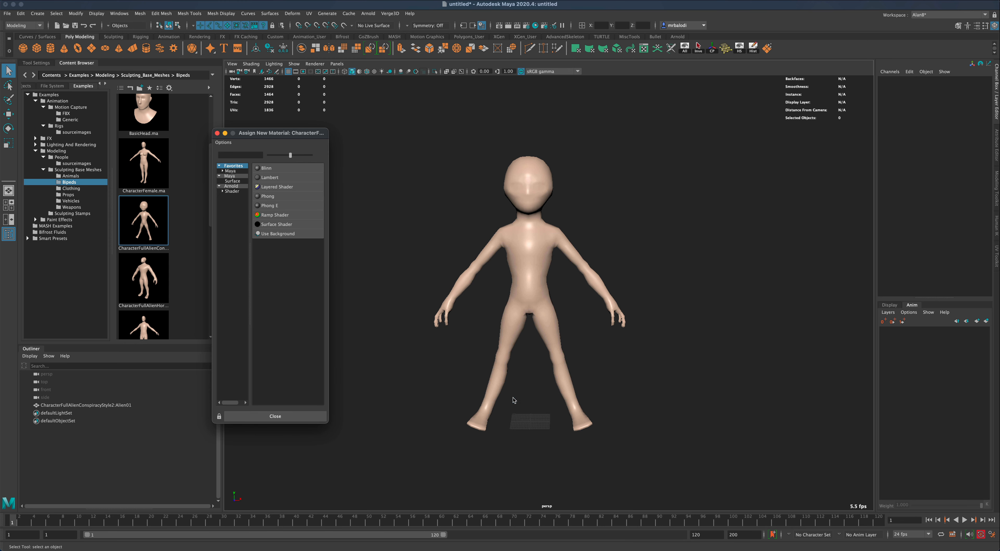
click(278, 179)
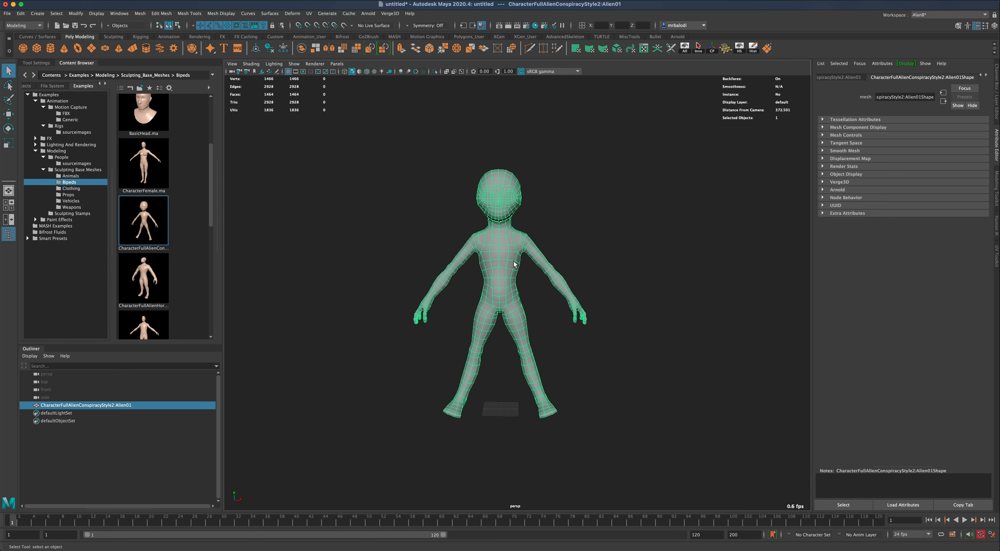
right_drag(497, 259, 488, 450)
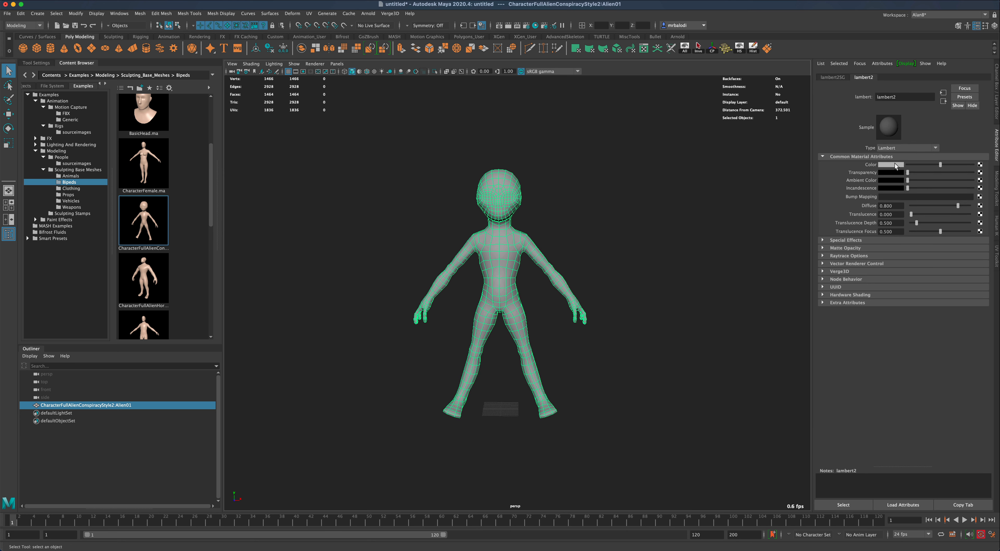
click(895, 166)
click(877, 185)
click(894, 194)
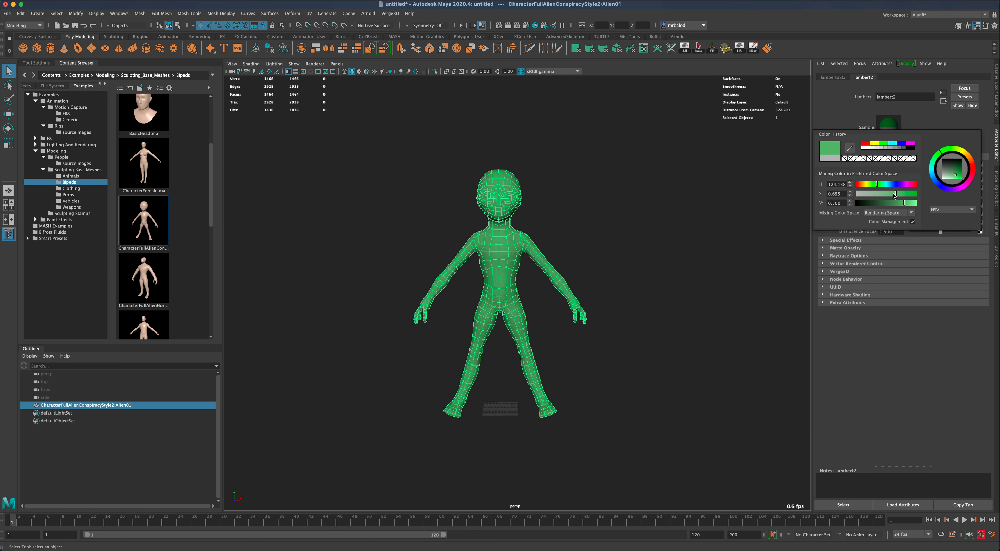
click(670, 267)
mouse_move(670, 267)
alt+mouse_down()
mouse_move(694, 288)
mouse_move(677, 281)
alt+mouse_up()
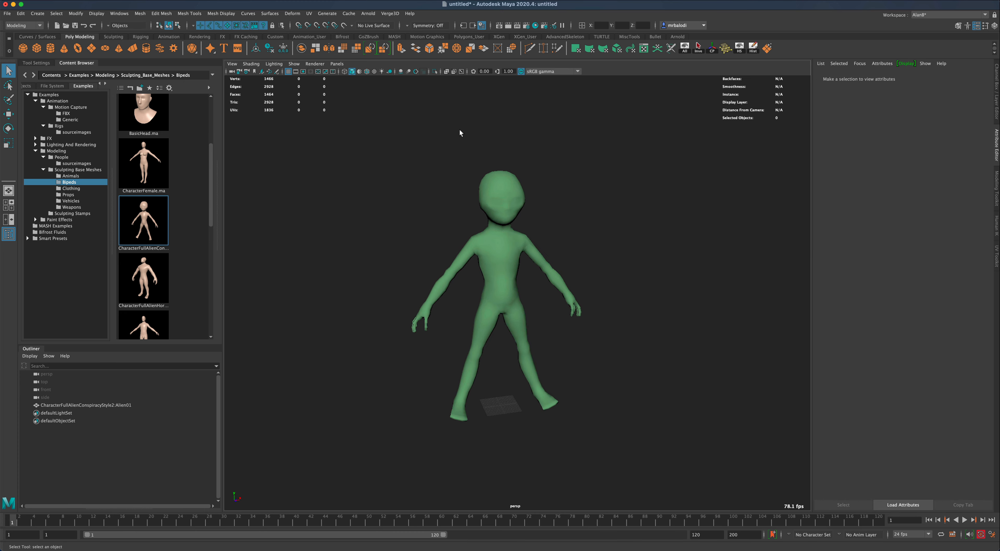
Turn on wireframe display over the shaded model and select the alien mesh.
click(367, 72)
mouse_move(556, 194)
alt+mouse_down()
mouse_move(585, 216)
mouse_move(696, 218)
mouse_move(468, 219)
mouse_move(638, 220)
alt+mouse_up()
drag(429, 206, 544, 248)
mouse_move(628, 249)
alt+mouse_down()
mouse_move(609, 246)
mouse_move(725, 256)
mouse_move(624, 252)
alt+mouse_up()
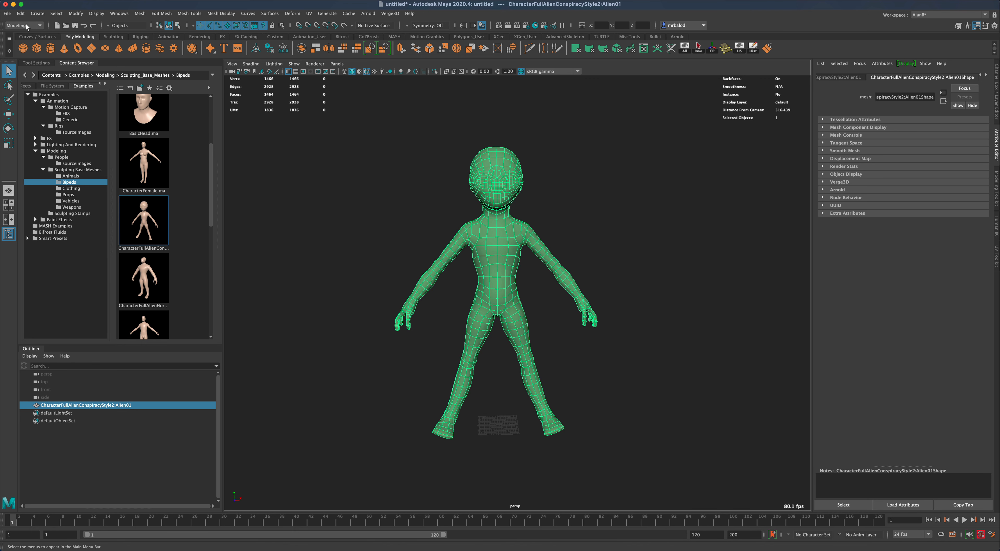
Switch to the Rigging menu set and open the Quick Rig tool beside the selected alien mesh.
click(41, 26)
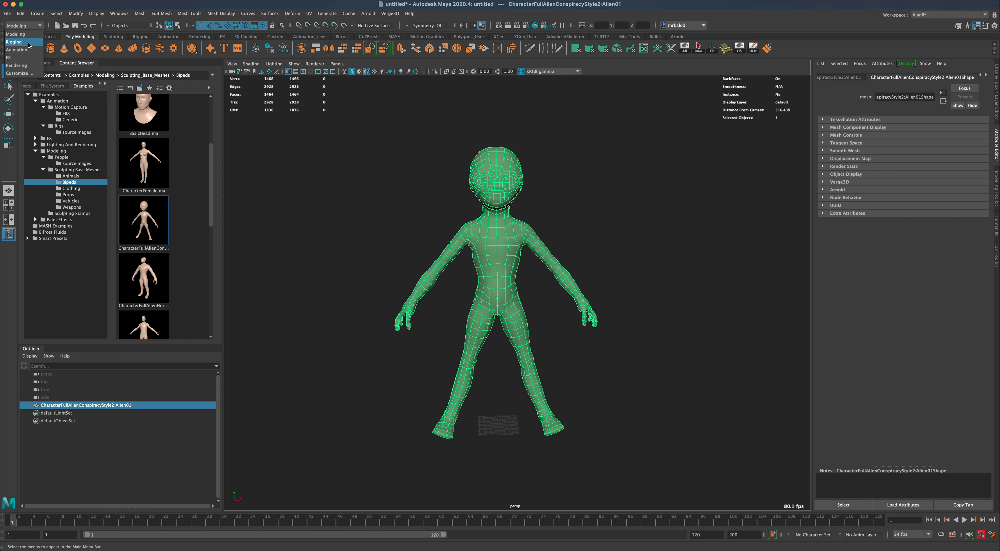
click(39, 41)
click(143, 14)
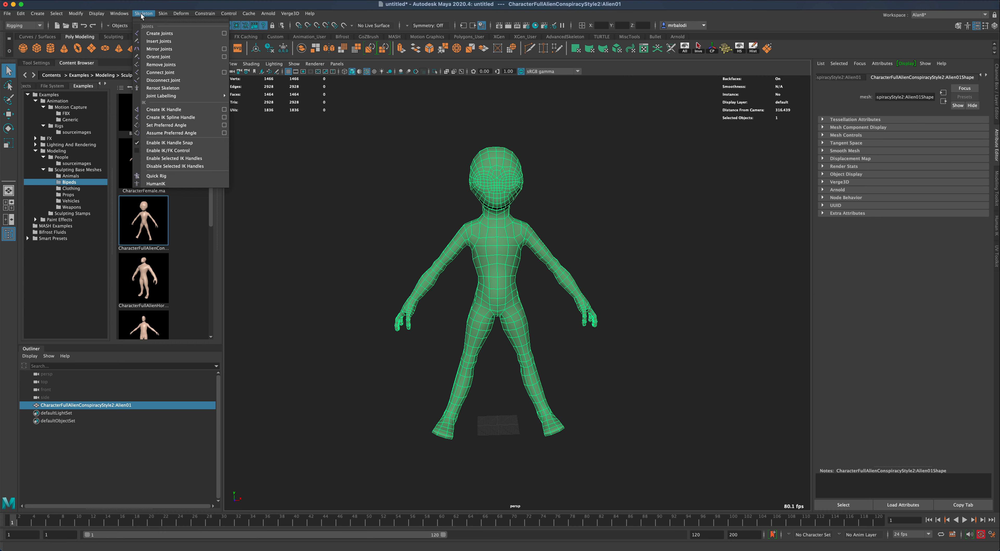
click(164, 179)
drag(330, 144, 343, 145)
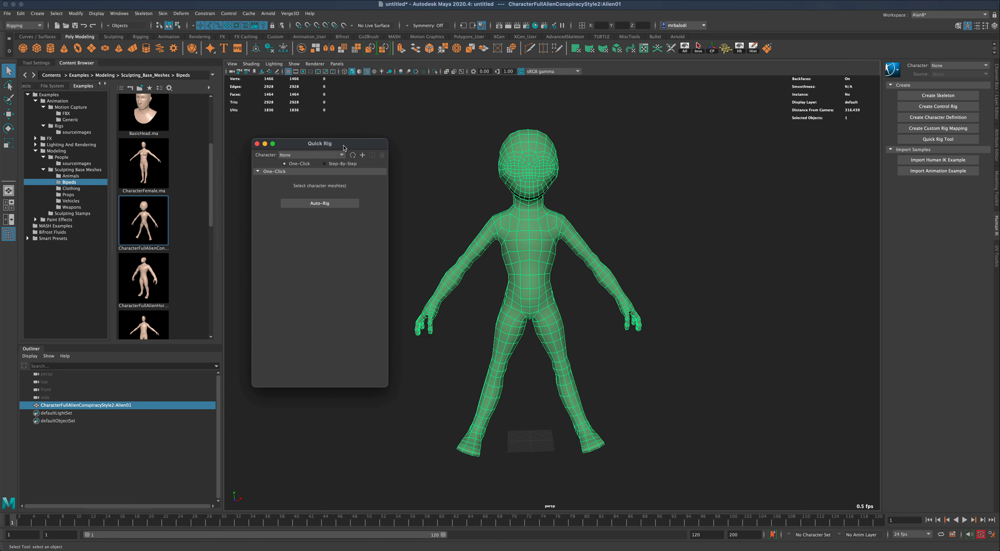
Auto-rig the alien with the One-Click method and test the rig by moving its left ankle control.
click(333, 205)
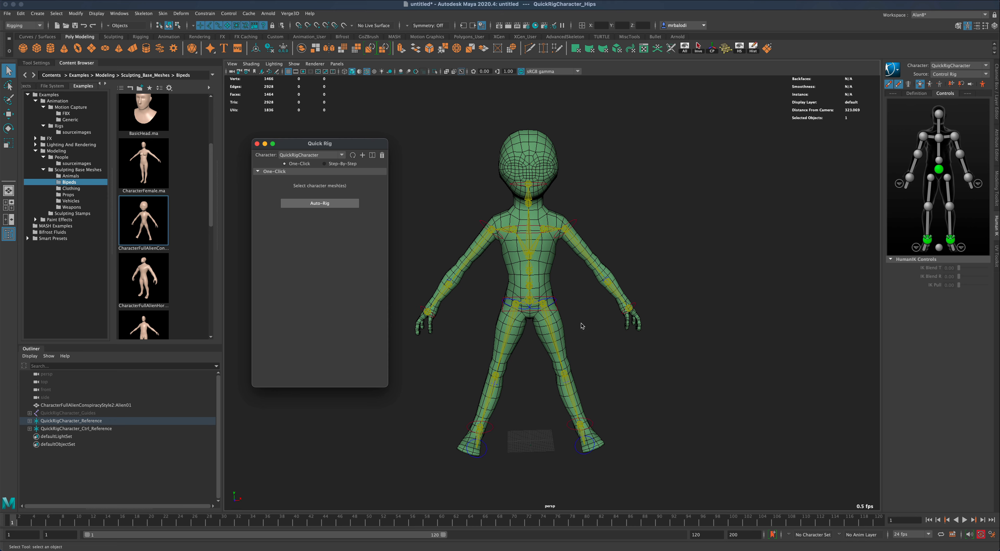
mouse_move(686, 367)
alt+mouse_down()
mouse_move(643, 364)
mouse_move(681, 358)
alt+mouse_up()
click(596, 433)
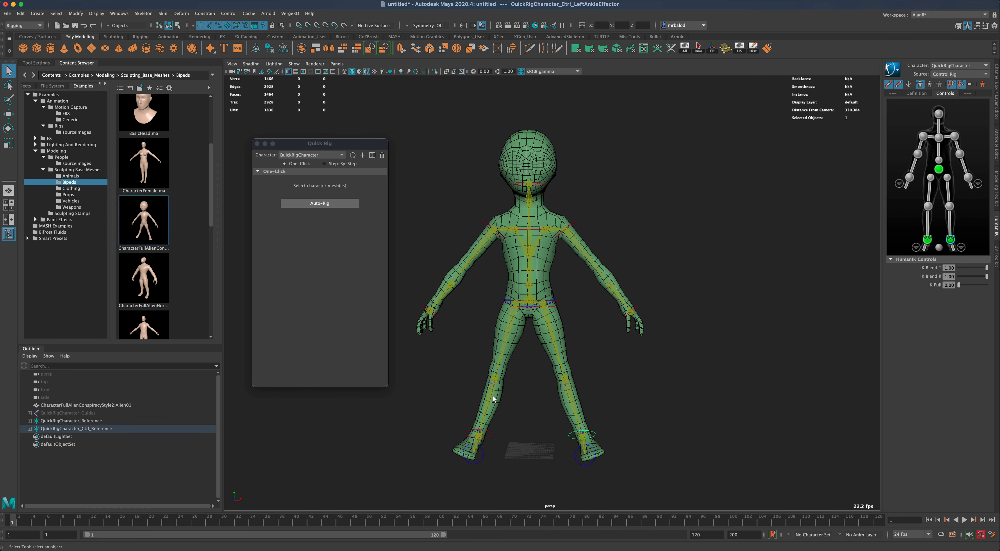
key(w)
mouse_move(641, 433)
mouse_down()
mouse_move(612, 433)
mouse_move(628, 433)
mouse_up()
drag(568, 378, 569, 330)
alt+drag(652, 411, 718, 384)
key(ctrl+z)
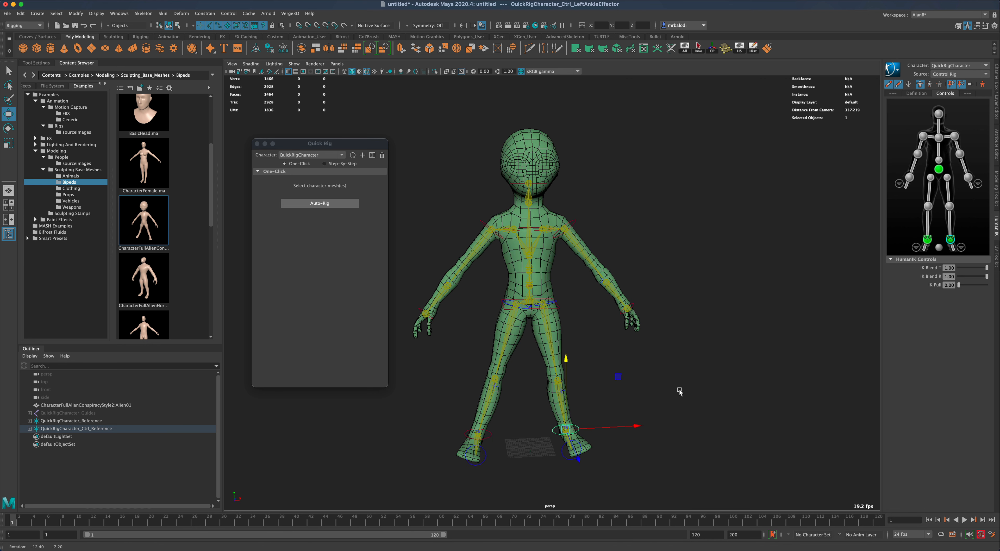
Test-rotate the left shoulder control and delete the auto-generated QuickRigCharacter rig.
scroll(681, 390, up, 3)
alt+drag(680, 385, 673, 376)
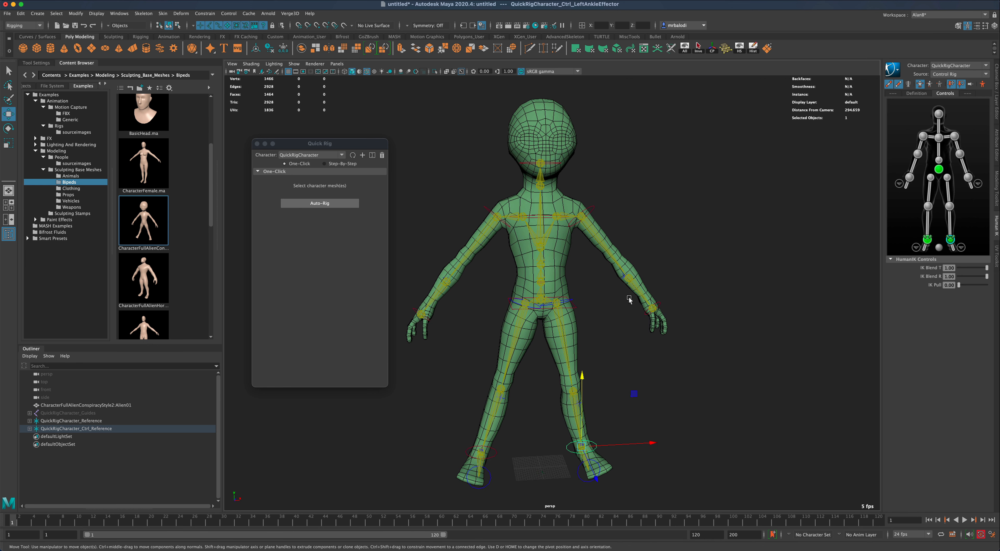
mouse_move(686, 270)
alt+mouse_down()
mouse_move(697, 266)
mouse_move(667, 267)
alt+mouse_up()
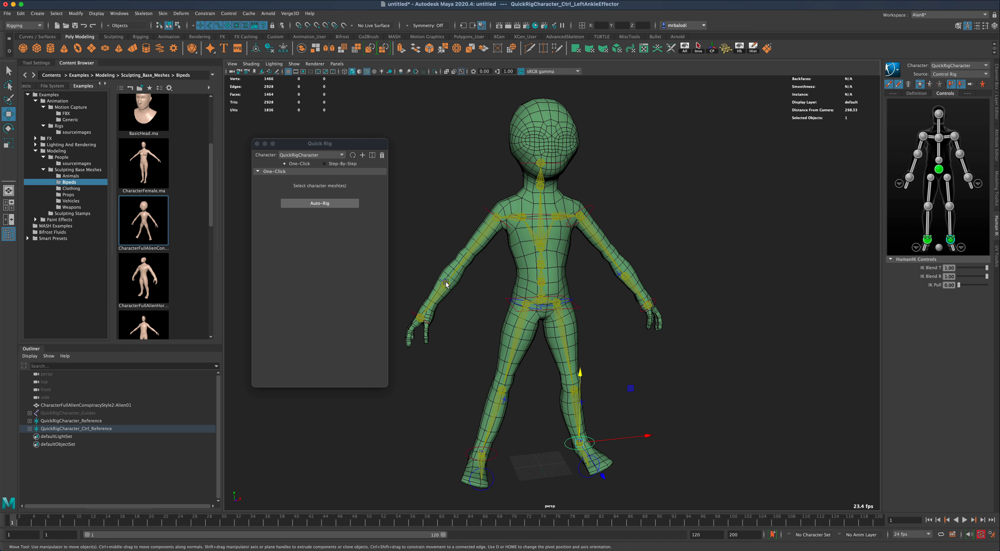
click(587, 252)
alt+drag(587, 252, 679, 369)
key(e)
alt+drag(686, 333, 692, 375)
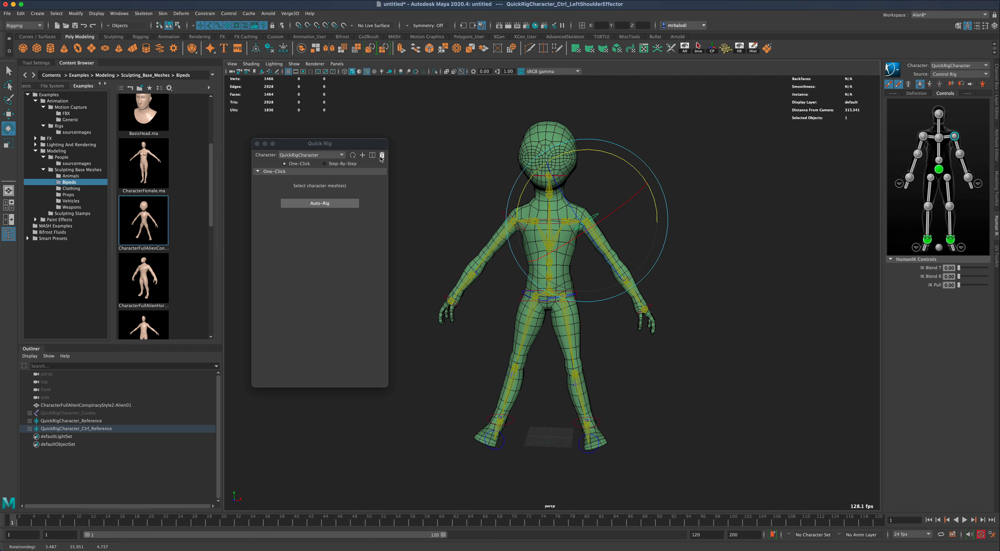
key(Delete)
click(489, 293)
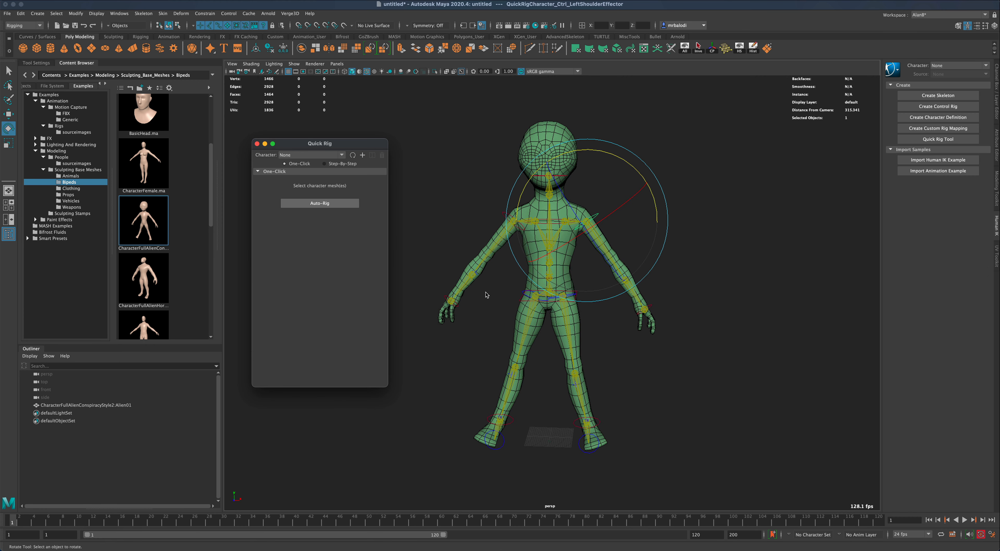
Create a new Quick Rig character in Step-By-Step mode and add the alien mesh as its geometry.
click(325, 164)
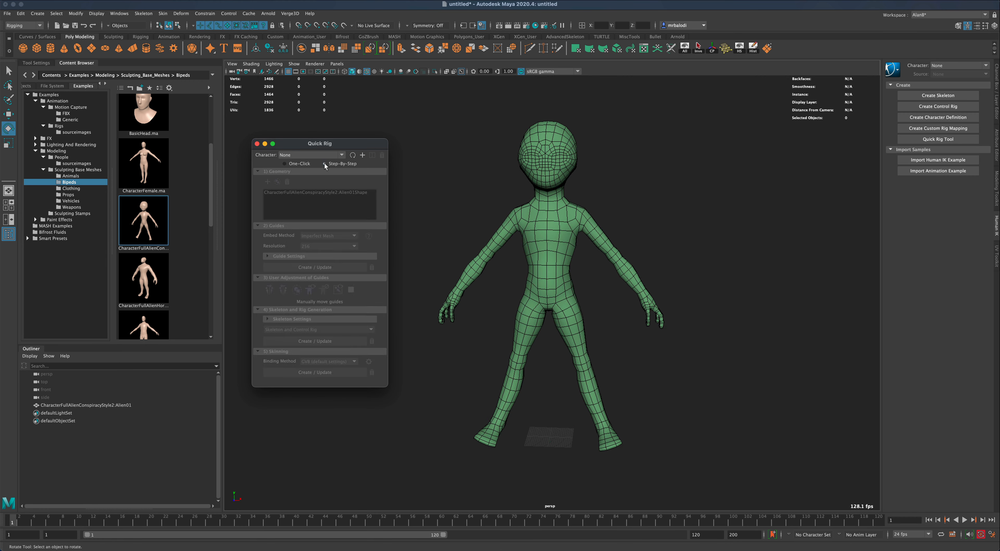
click(537, 235)
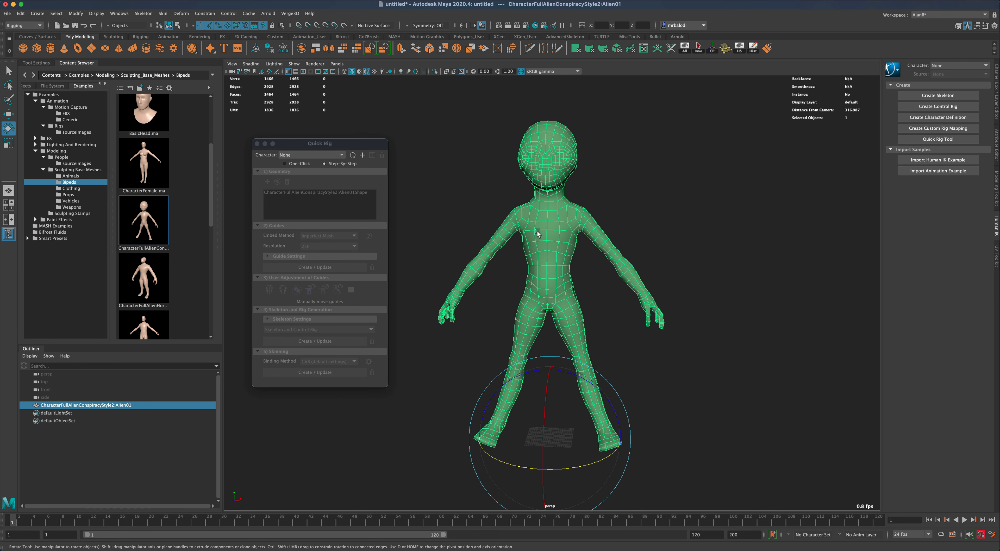
click(362, 155)
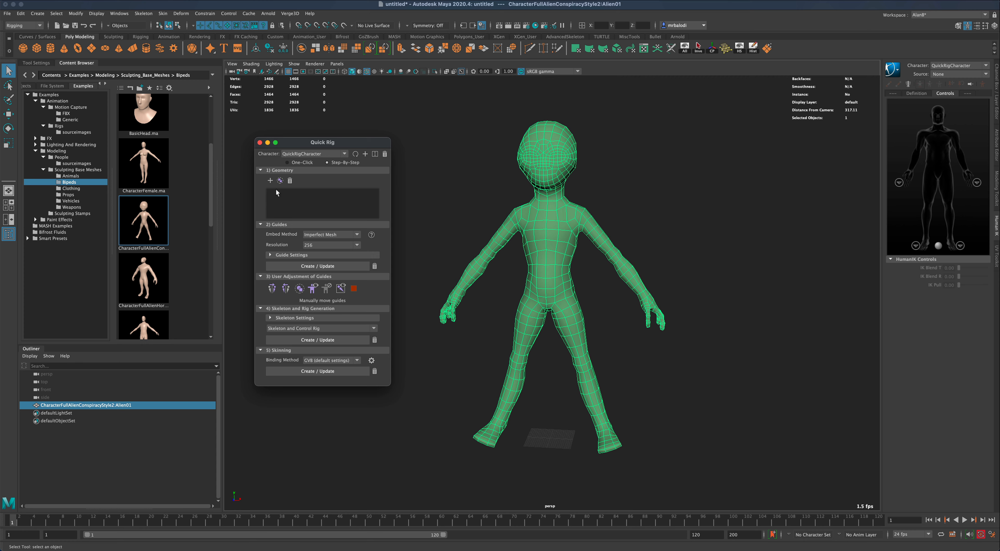
click(271, 180)
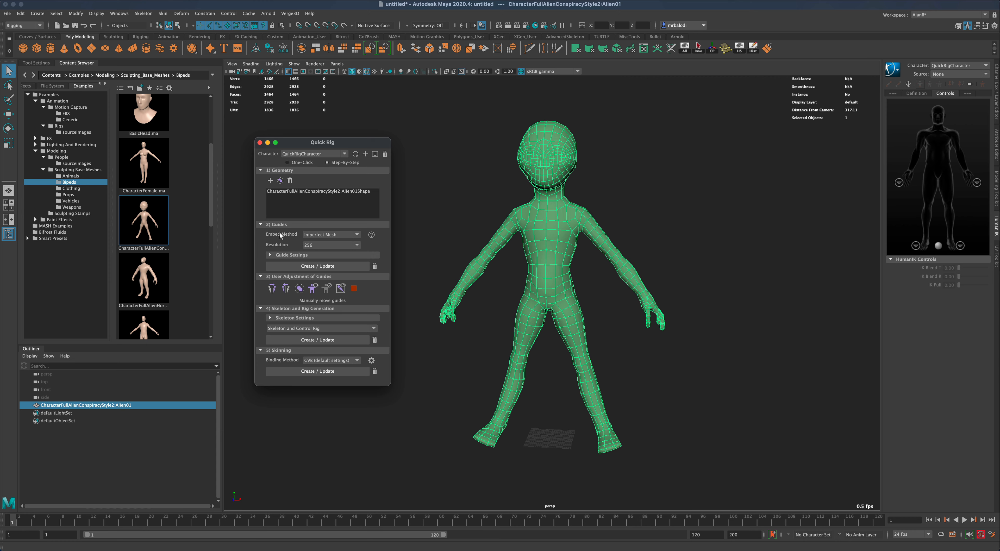
Set the guide embed method to Perfect Mesh, expand the guide settings and create the guides on the alien.
click(337, 256)
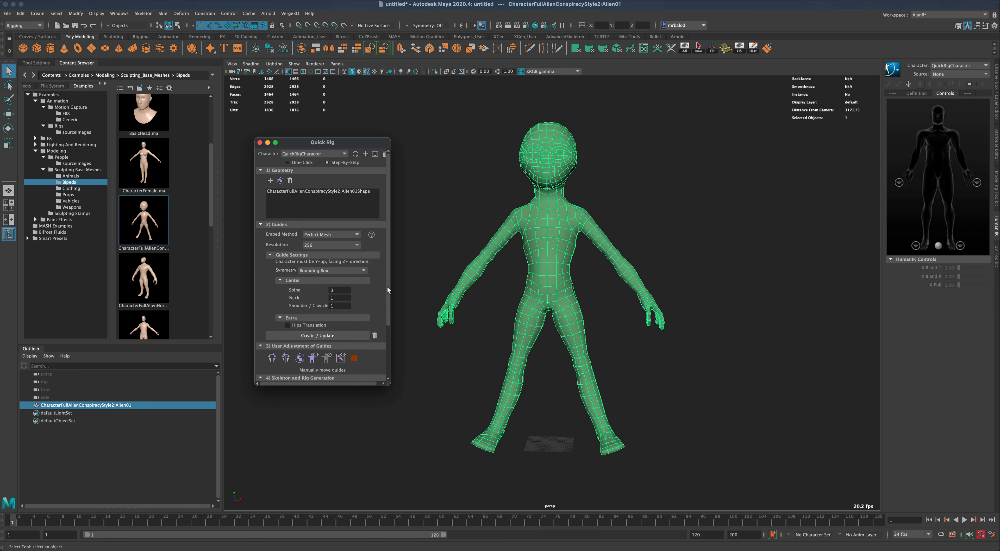
drag(388, 288, 388, 330)
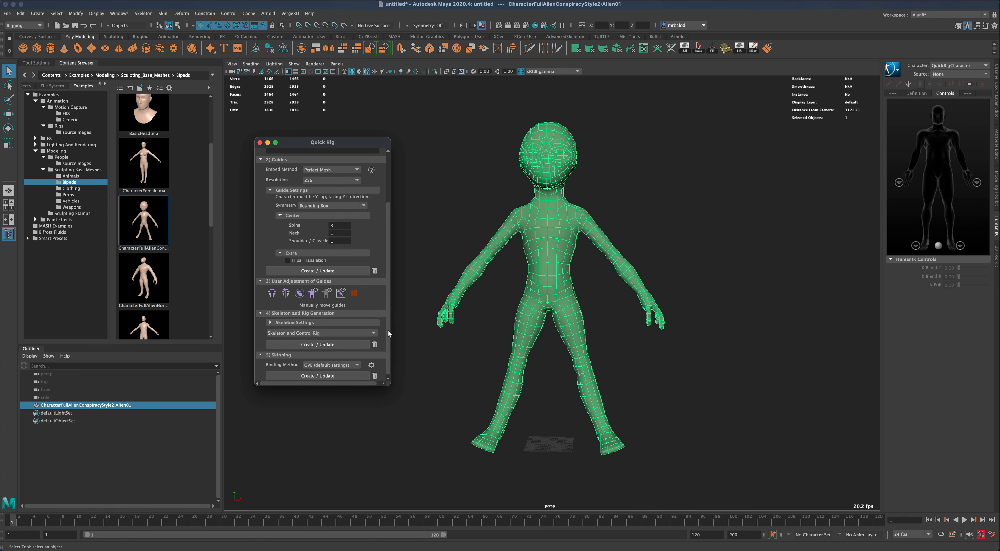
click(345, 269)
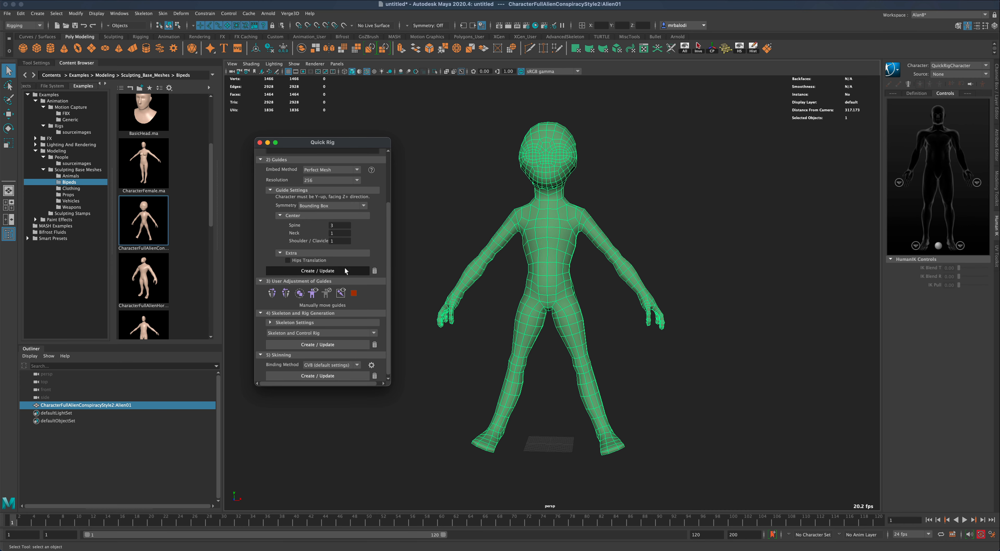
click(302, 273)
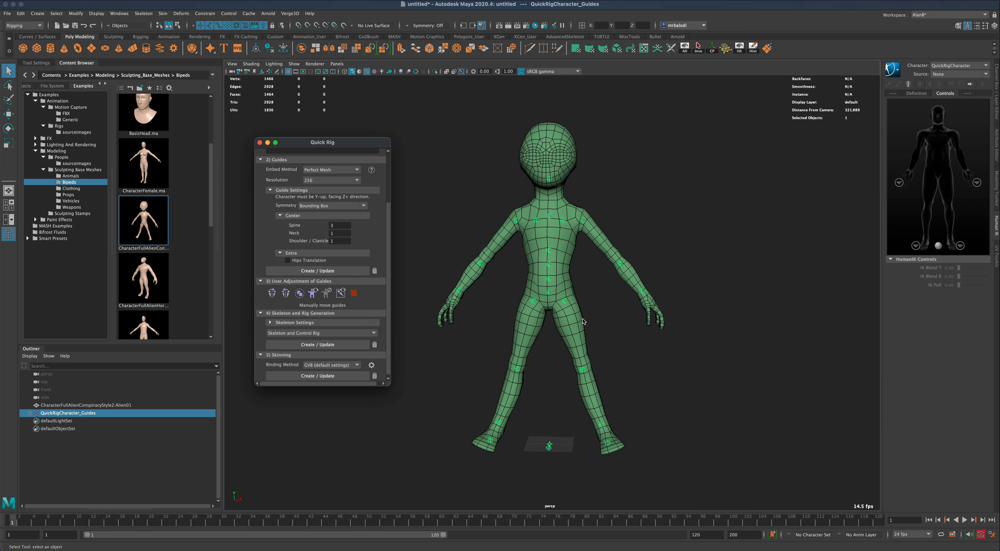
mouse_move(616, 334)
alt+mouse_down()
mouse_move(641, 339)
mouse_move(621, 335)
alt+mouse_up()
scroll(517, 282, up, 2)
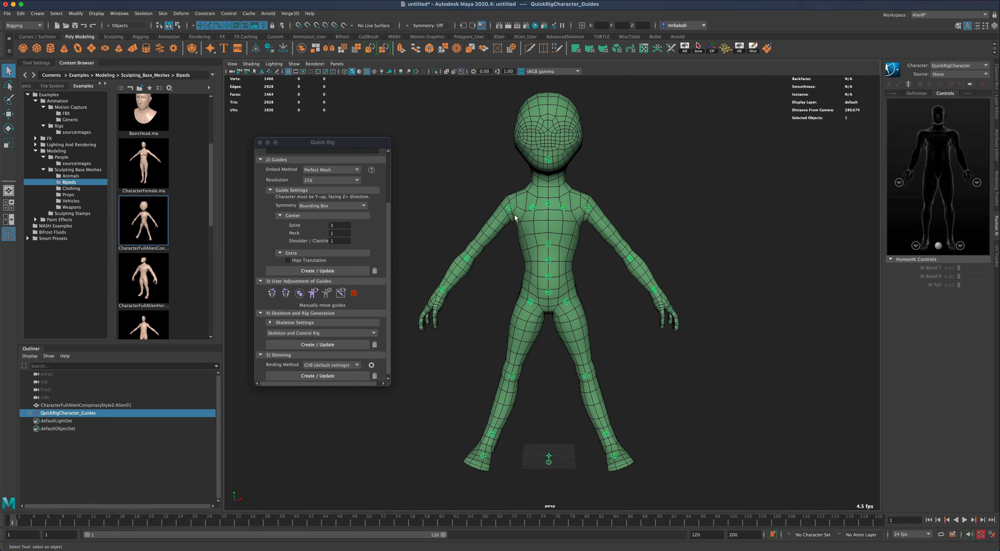
Switch to the front view, frame the alien with its guides and display the wireframe over the shaded mesh.
click(588, 208)
alt+drag(686, 212, 692, 214)
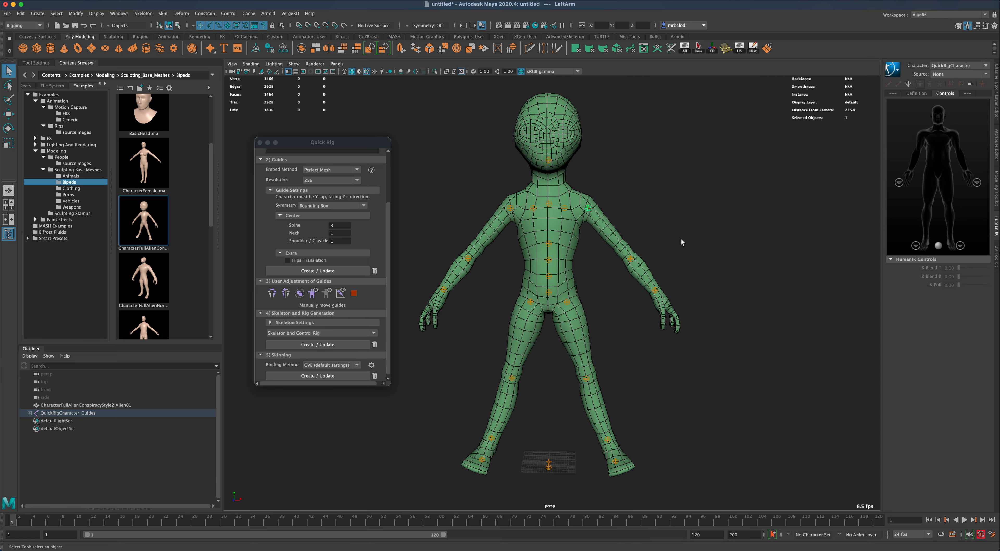
key(space)
key(space)
scroll(533, 358, down, 12)
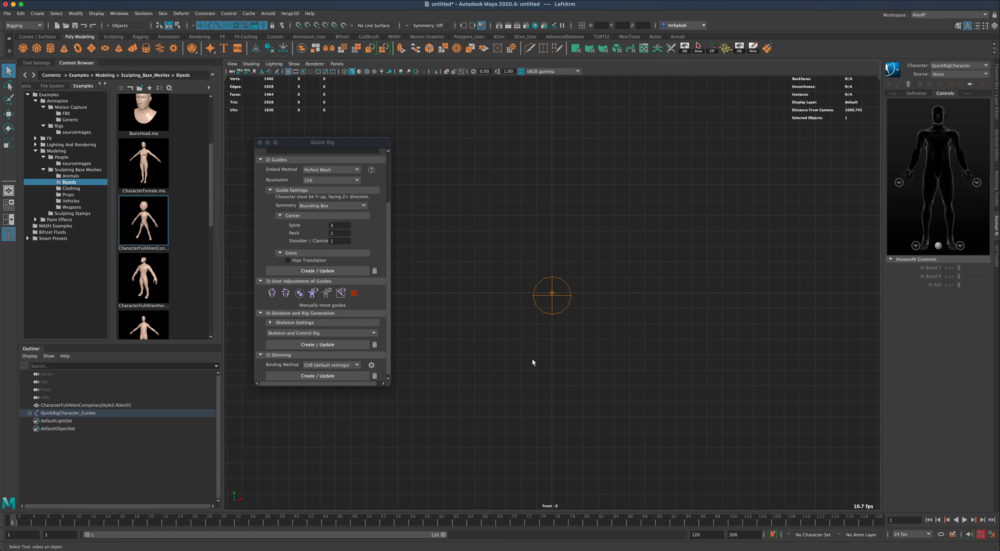
alt+middle_drag(566, 259, 571, 329)
scroll(570, 329, down, 5)
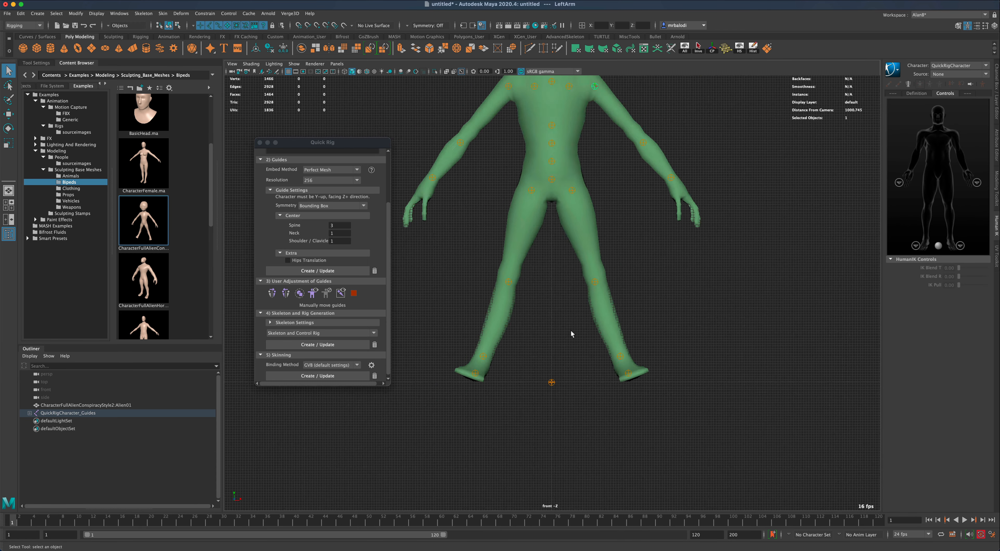
alt+middle_drag(658, 288, 672, 362)
scroll(657, 351, down, 3)
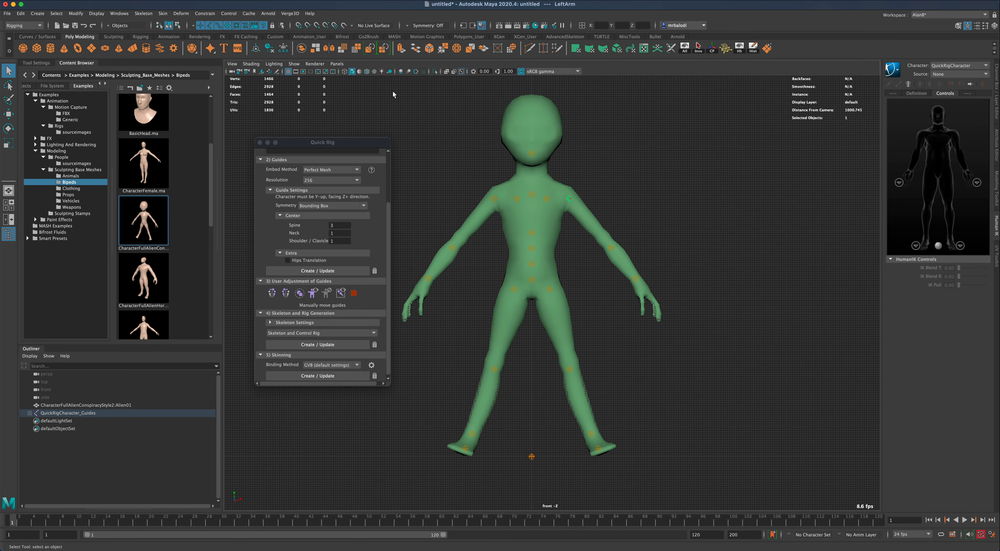
click(367, 72)
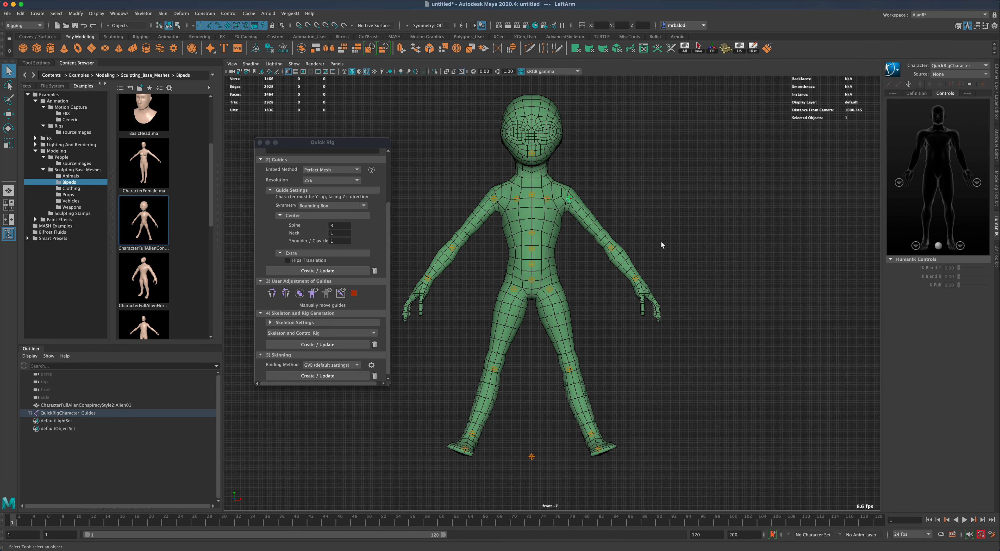
Reposition the alien's left arm guides at the upper arm, elbow and wrist to sit inside the mesh joints.
click(8, 114)
drag(622, 160, 622, 162)
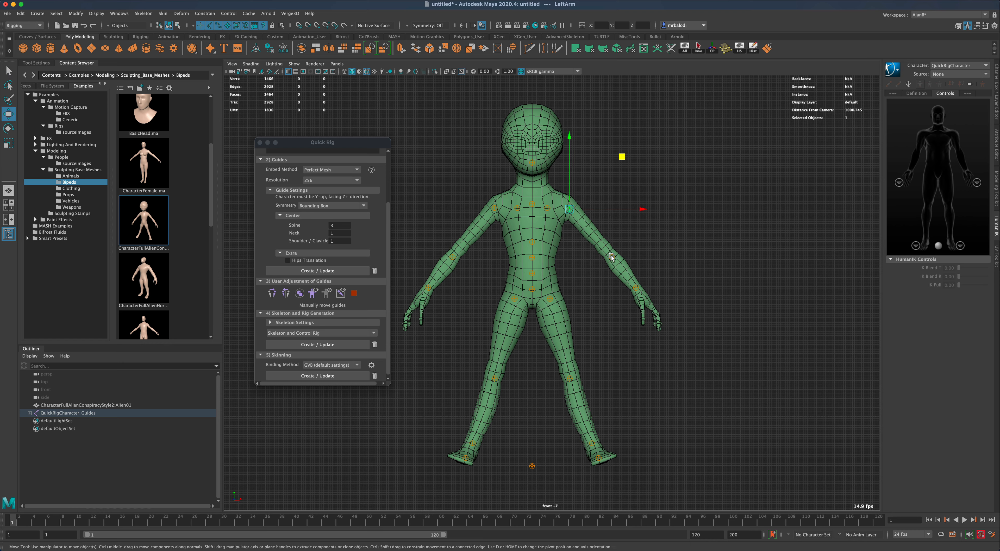
click(612, 257)
drag(664, 206, 657, 197)
click(637, 287)
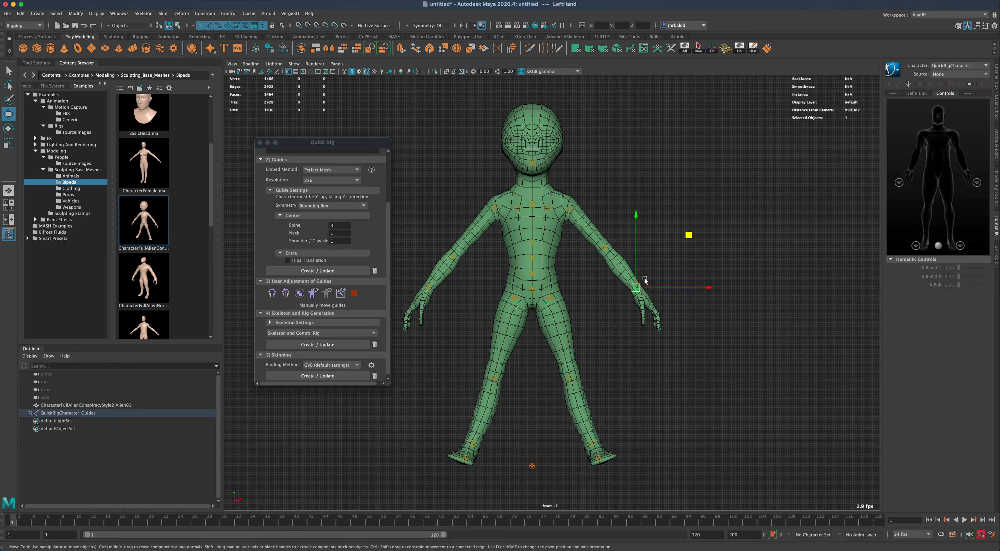
drag(686, 238, 689, 239)
Reposition the left leg guides at the knee, toe and ankle to match the mesh.
click(569, 376)
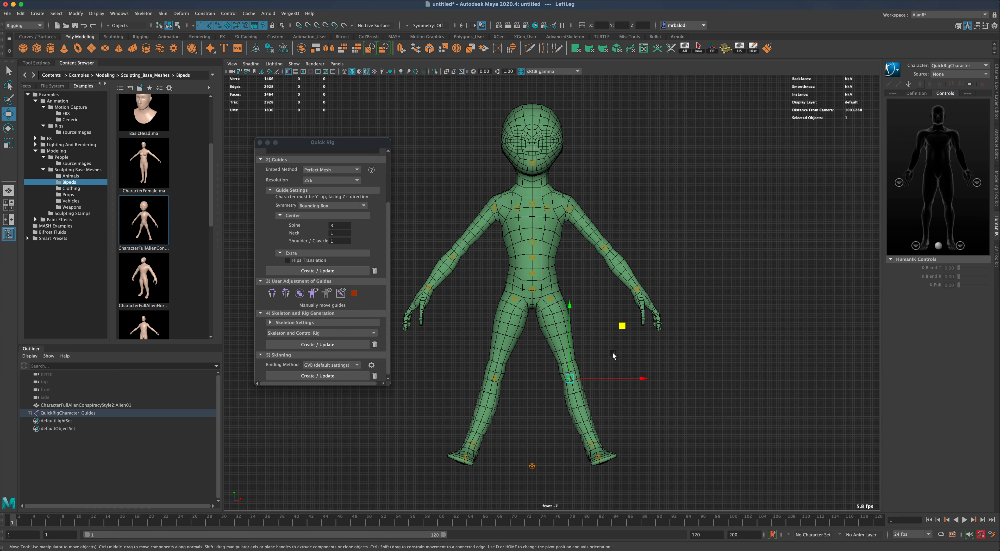
drag(622, 325, 622, 320)
click(599, 460)
drag(654, 407, 646, 391)
click(592, 444)
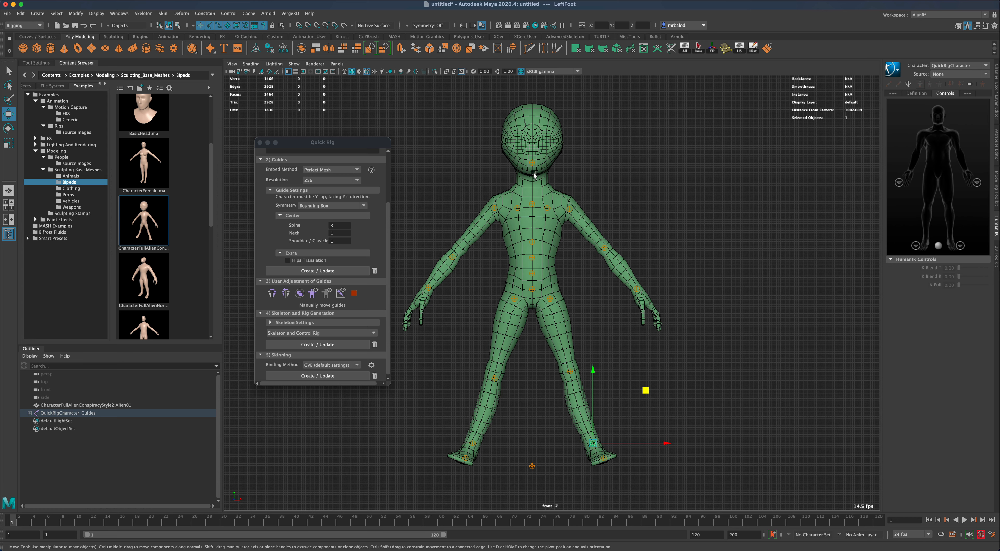
Raise the head guide to the middle of the head and adjust the neck and left shoulder guides slightly upward.
click(531, 153)
drag(583, 102, 584, 88)
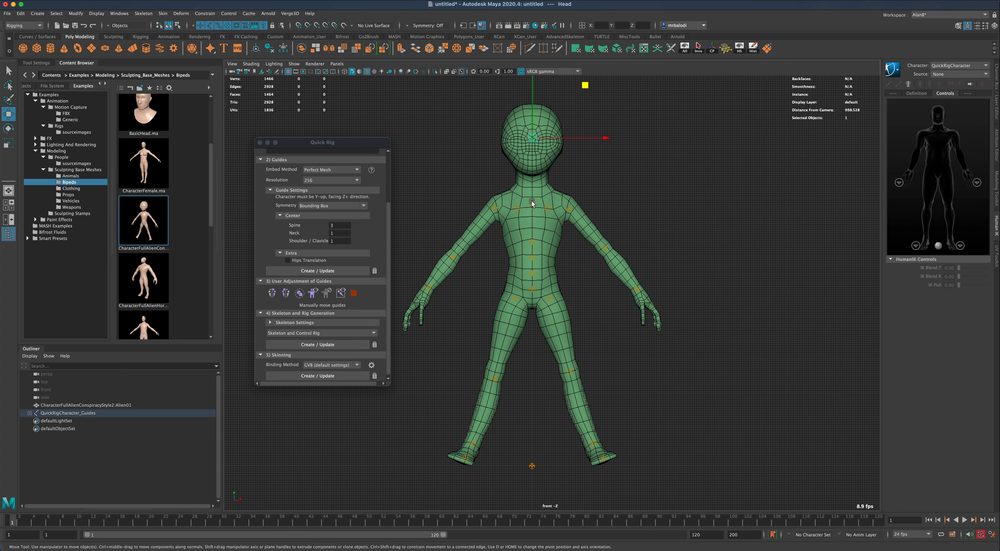
click(533, 202)
mouse_move(585, 153)
mouse_down()
mouse_move(585, 133)
mouse_move(601, 153)
mouse_up()
click(547, 207)
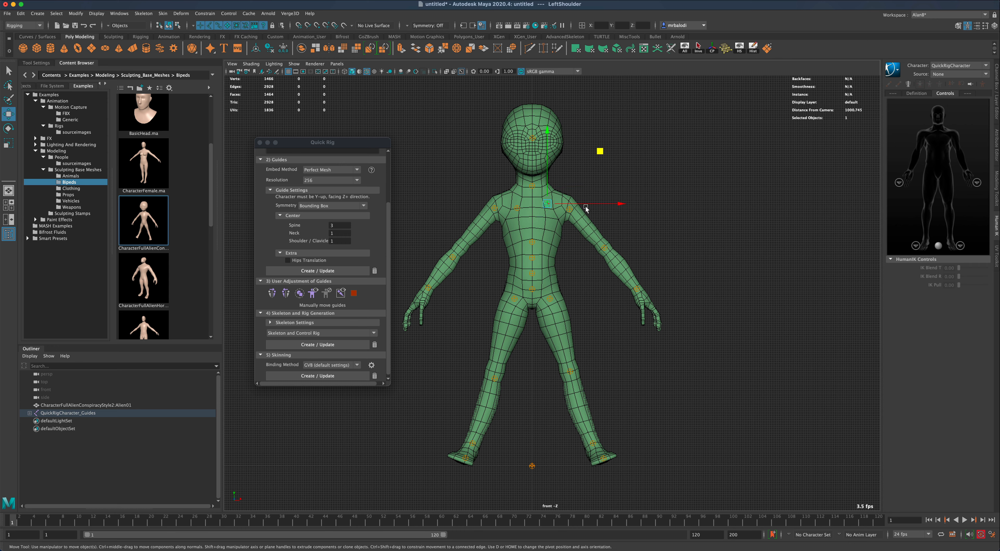
Mirror the adjusted left leg and arm guides to the right side of the character.
click(286, 293)
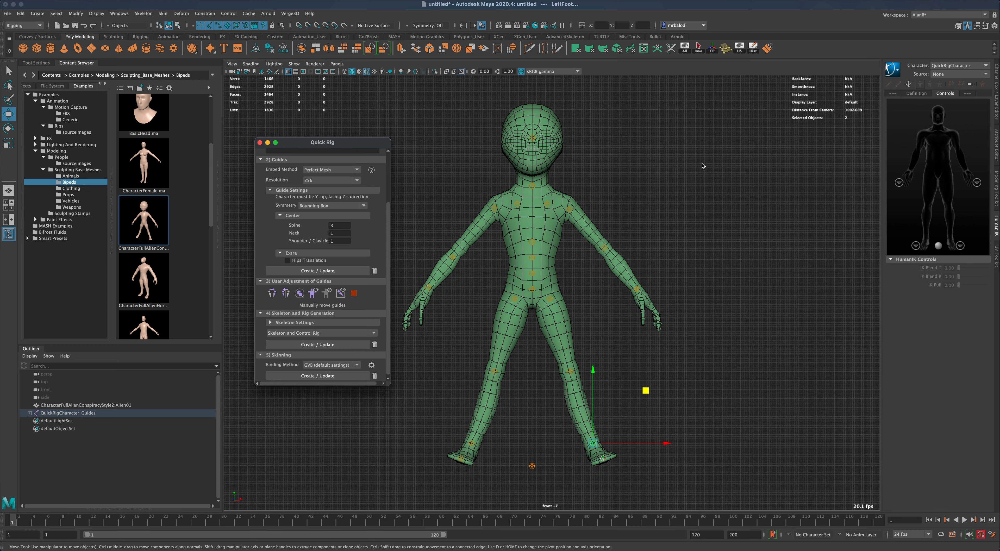
drag(703, 162, 564, 313)
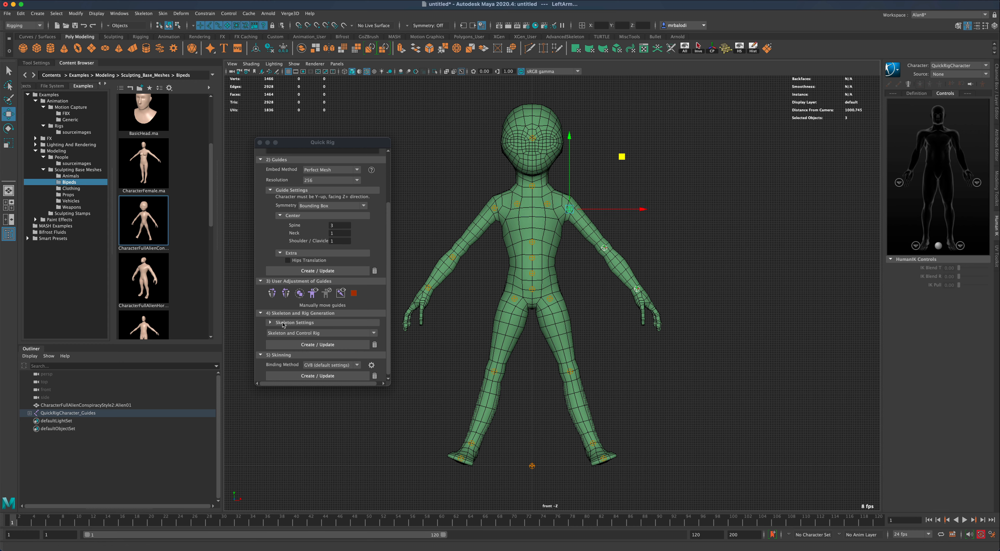
click(286, 294)
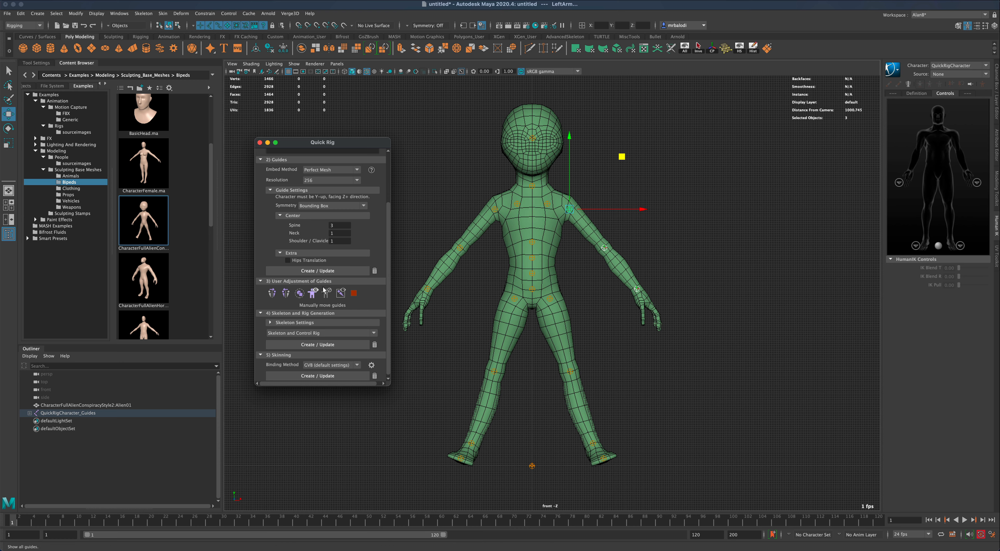
Expand the skeleton settings and generate the skeleton and control rig from the guides.
scroll(388, 334, down, 1)
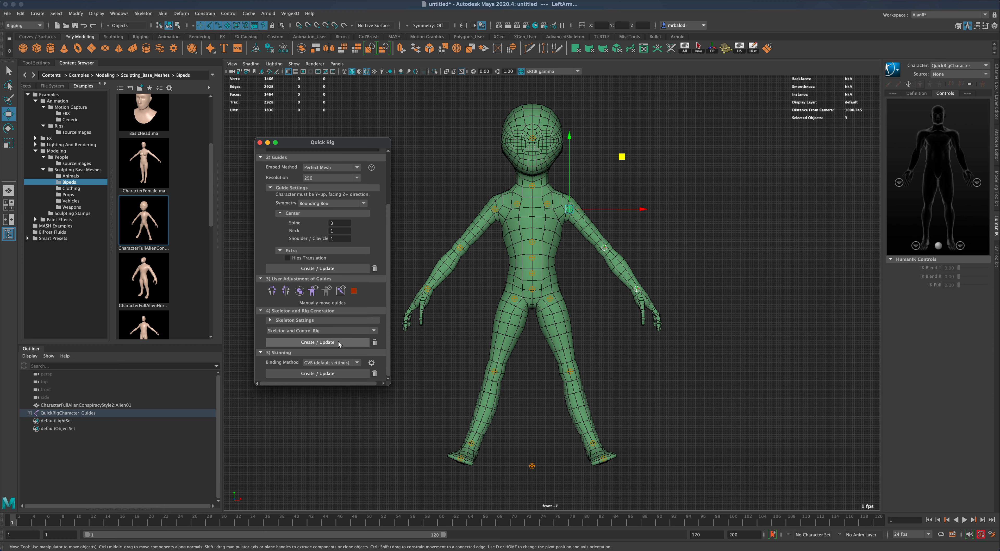
click(286, 320)
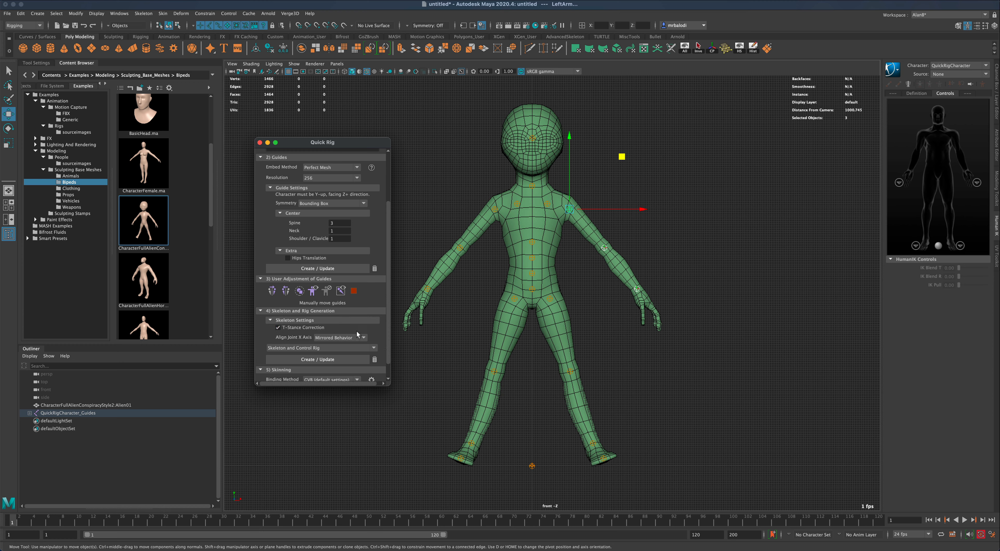
scroll(377, 335, down, 1)
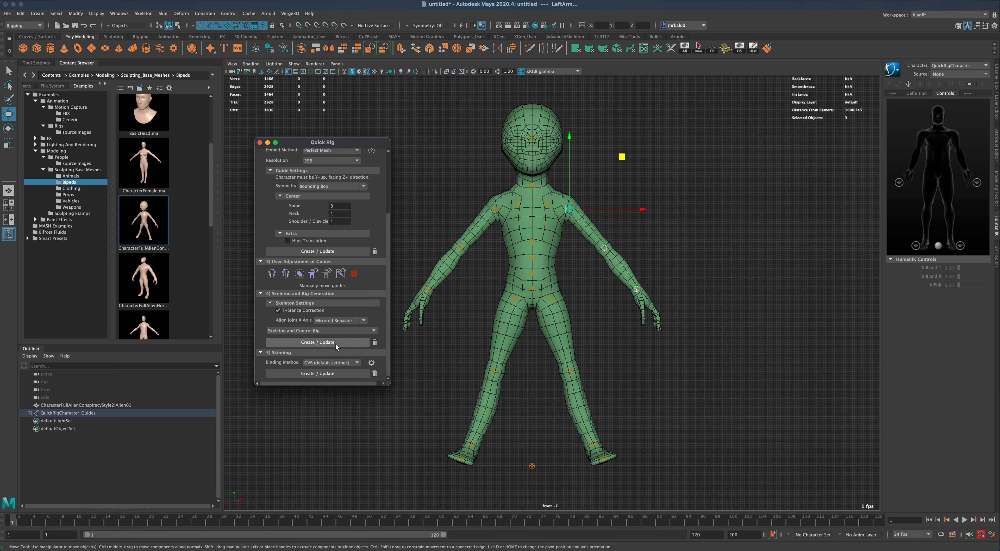
click(346, 343)
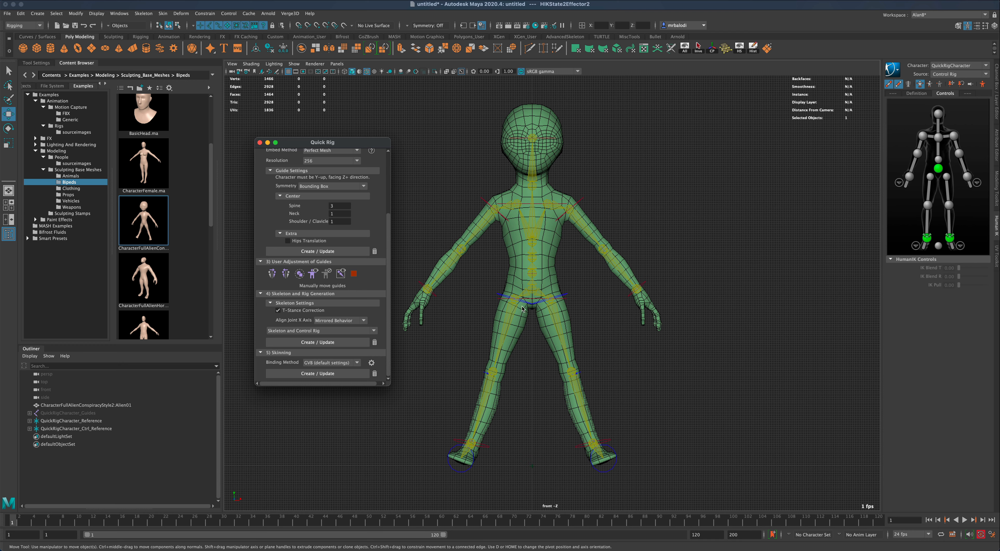
Skin the alien with the GVB (default settings) binding method, and enlarge the Quick Rig window and move it aside.
click(357, 364)
click(355, 372)
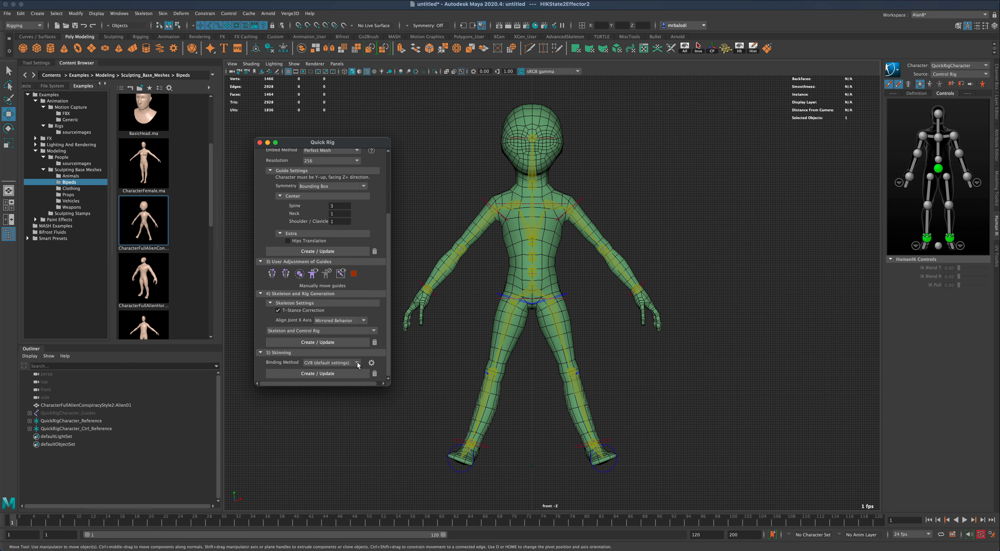
click(348, 374)
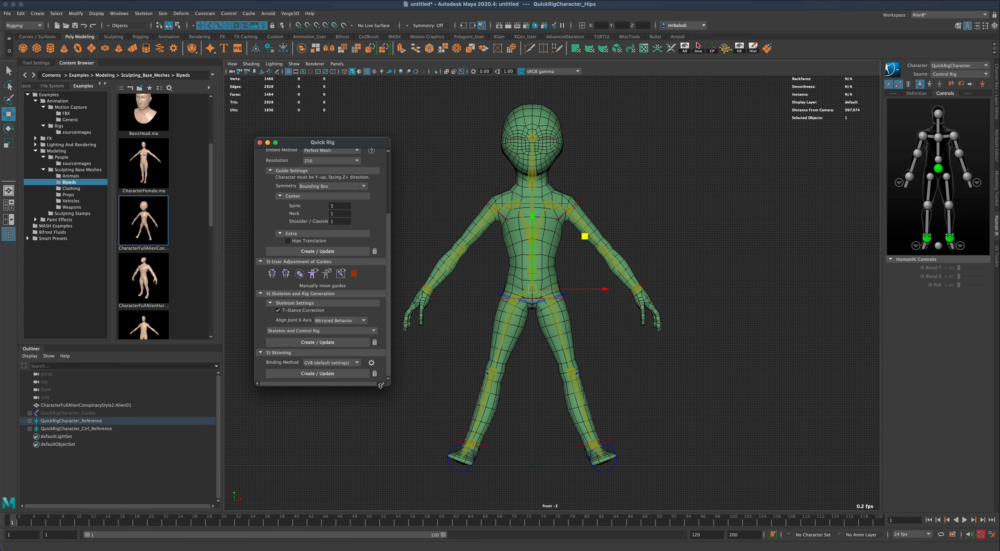
drag(381, 385, 381, 427)
drag(285, 146, 261, 131)
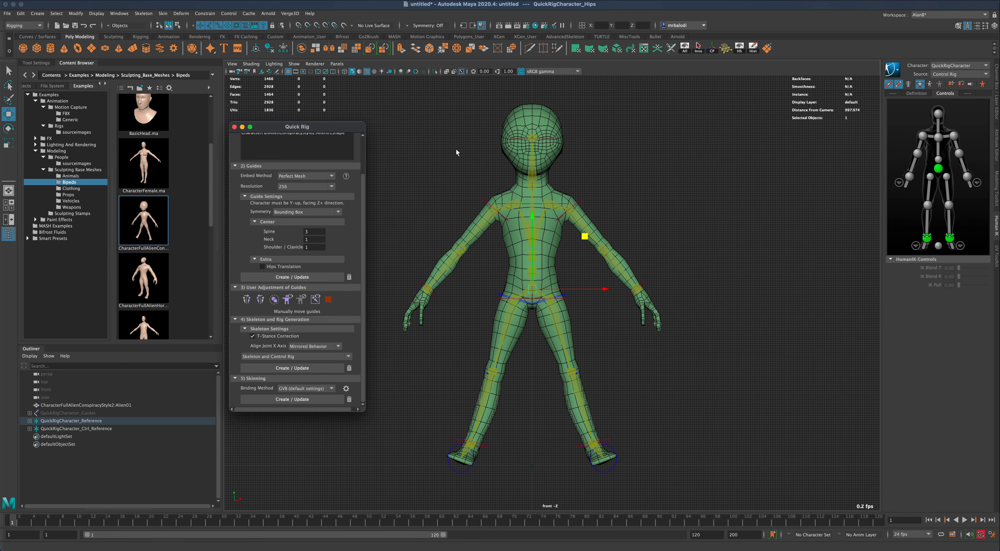
Test-move the hips control in the perspective view and undo the move.
key(space)
key(space)
alt+drag(687, 366, 652, 337)
click(586, 300)
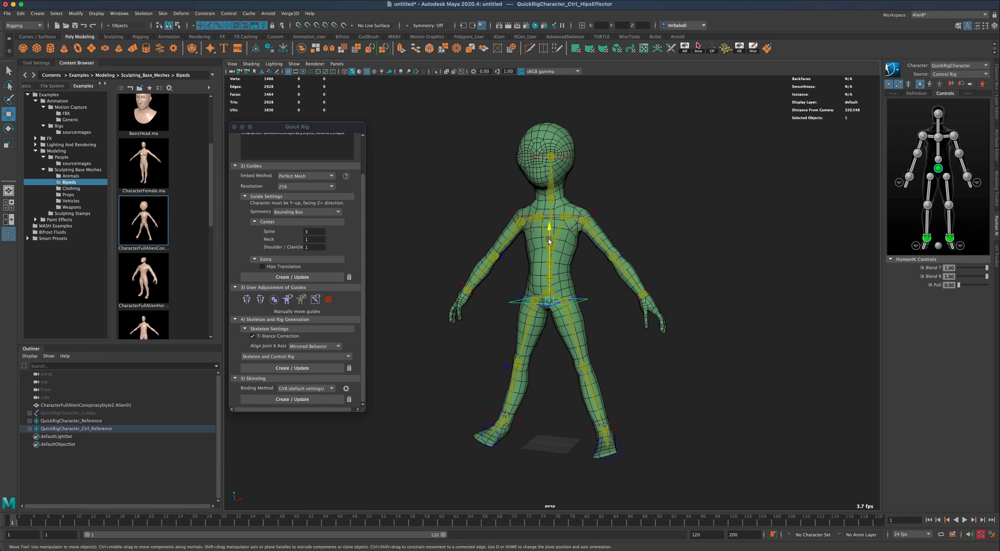
mouse_move(549, 239)
mouse_down()
mouse_move(547, 274)
mouse_move(547, 243)
mouse_up()
key(z)
Move the left ankle control inward under the hip, then test-rotate it and undo the rotation.
click(616, 423)
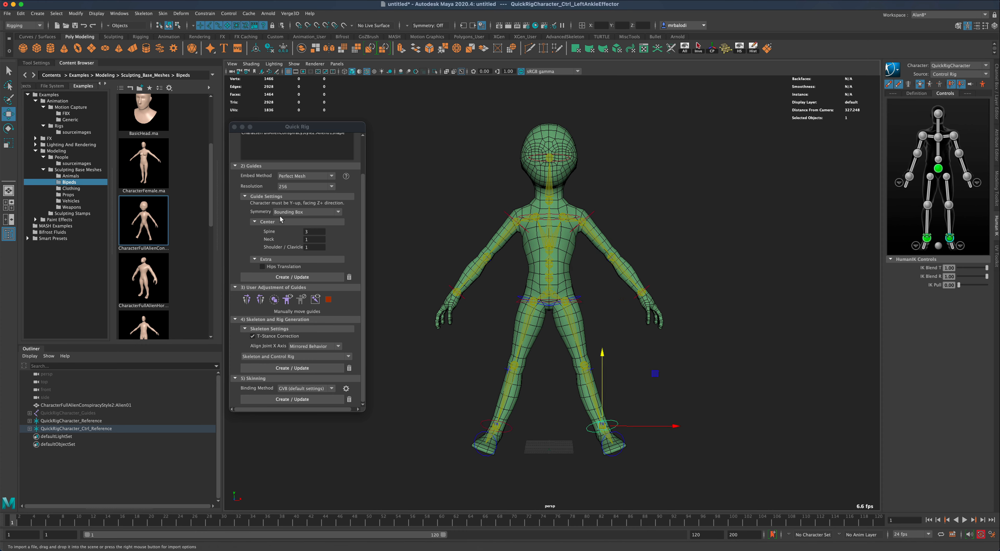
drag(675, 427, 645, 427)
click(8, 128)
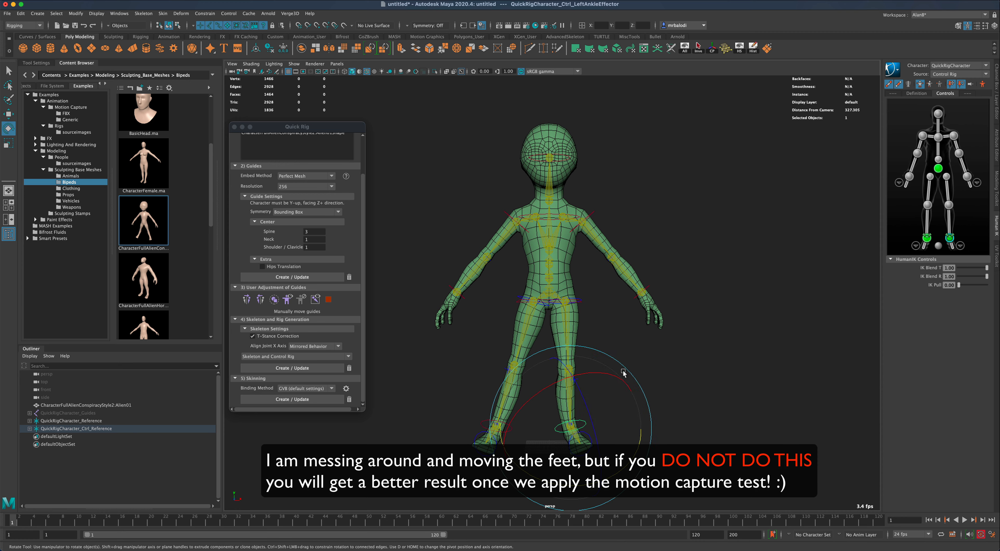
drag(592, 373, 616, 376)
key(ctrl+z)
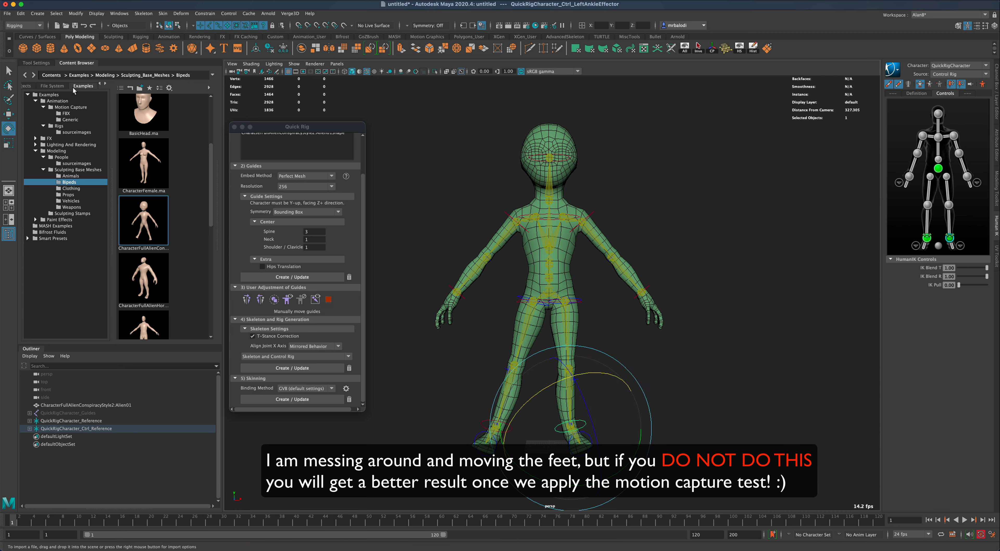
Set the Rotate tool's axis orientation to World and rotate the left ankle control so the foot points forward.
click(37, 63)
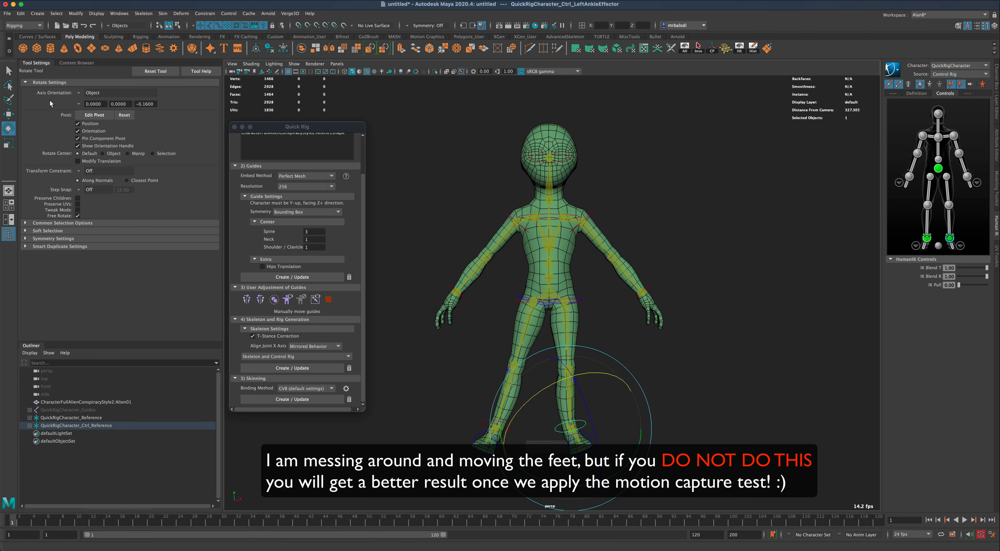
click(79, 93)
click(95, 101)
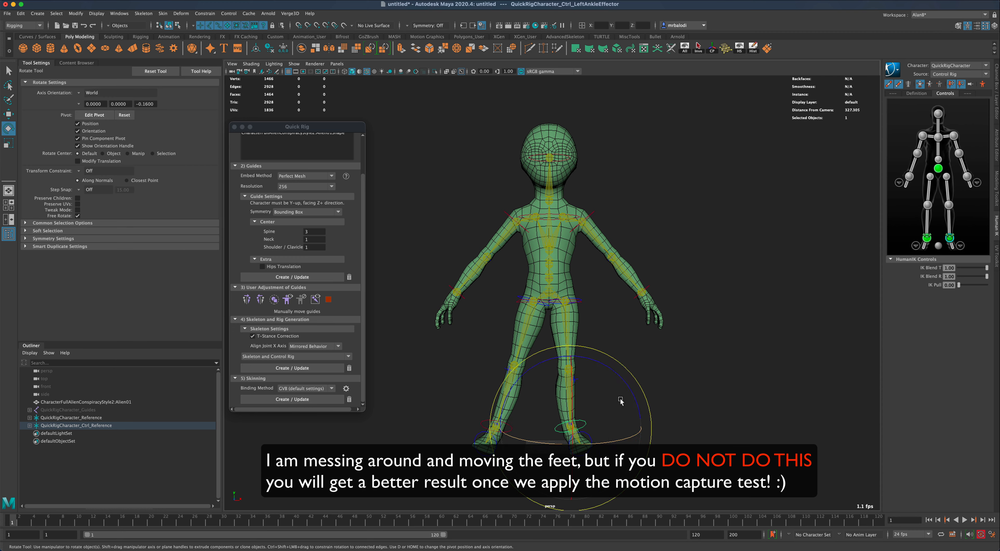
drag(627, 386, 613, 426)
alt+drag(667, 406, 721, 422)
alt+middle_drag(716, 422, 718, 403)
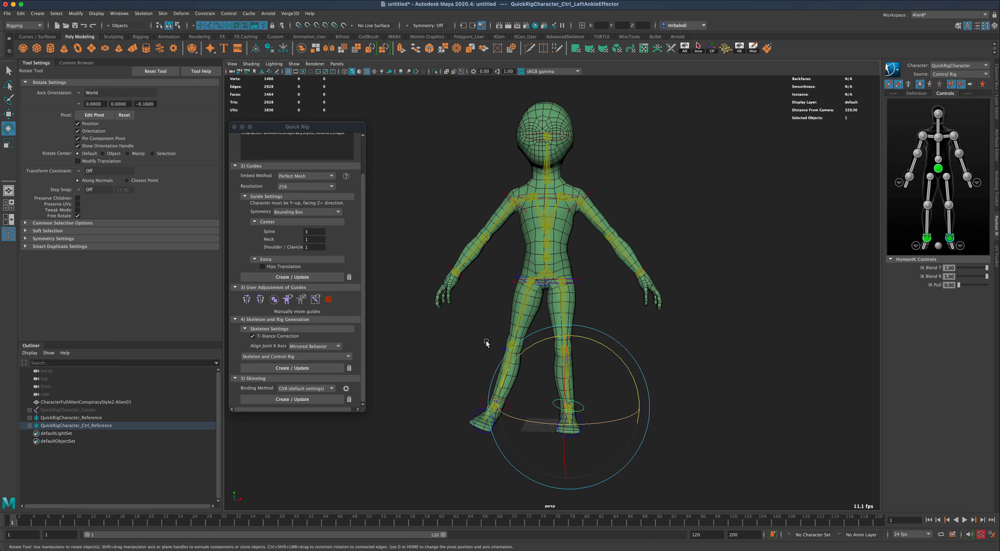
Rotate the right ankle control to straighten the foot and move it inward under the hip.
alt+drag(456, 336, 461, 337)
click(457, 382)
click(507, 405)
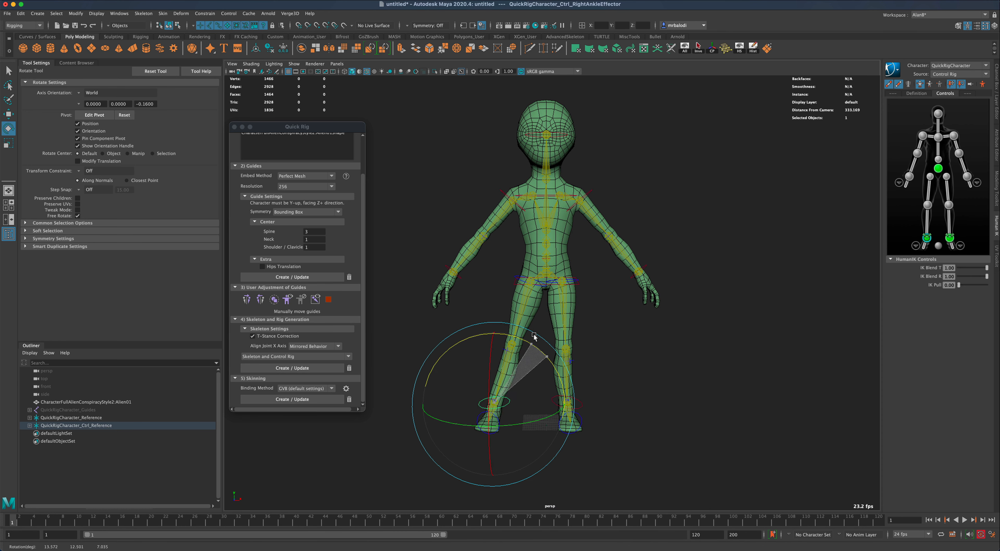
key(w)
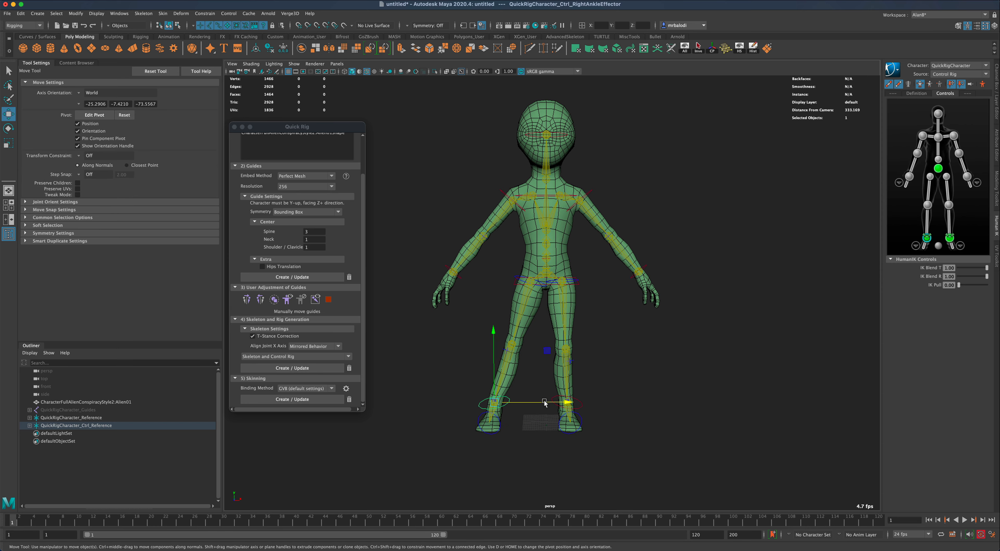
drag(545, 403, 639, 375)
Move the hips control to test how the legs follow, and deselect it.
click(582, 279)
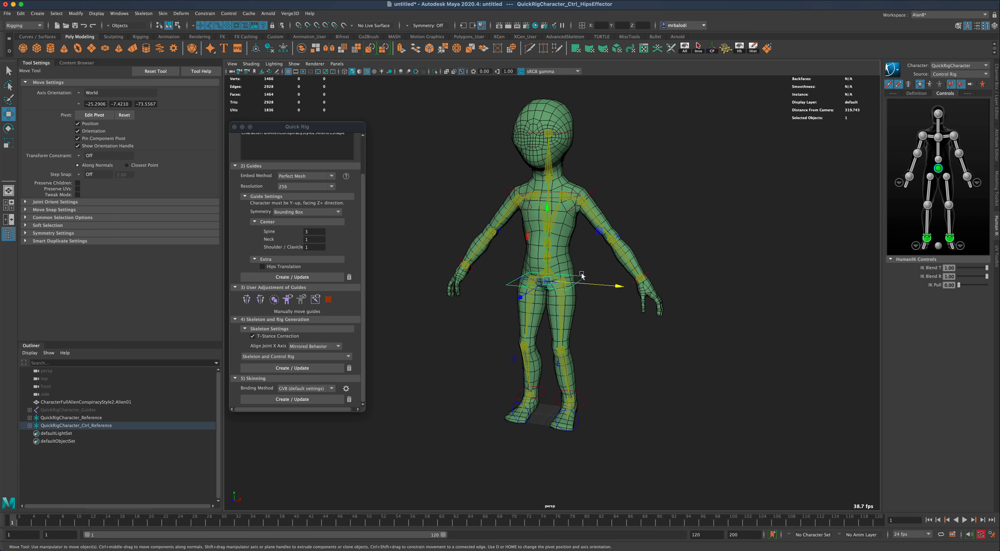
drag(559, 240, 537, 205)
alt+drag(604, 308, 646, 322)
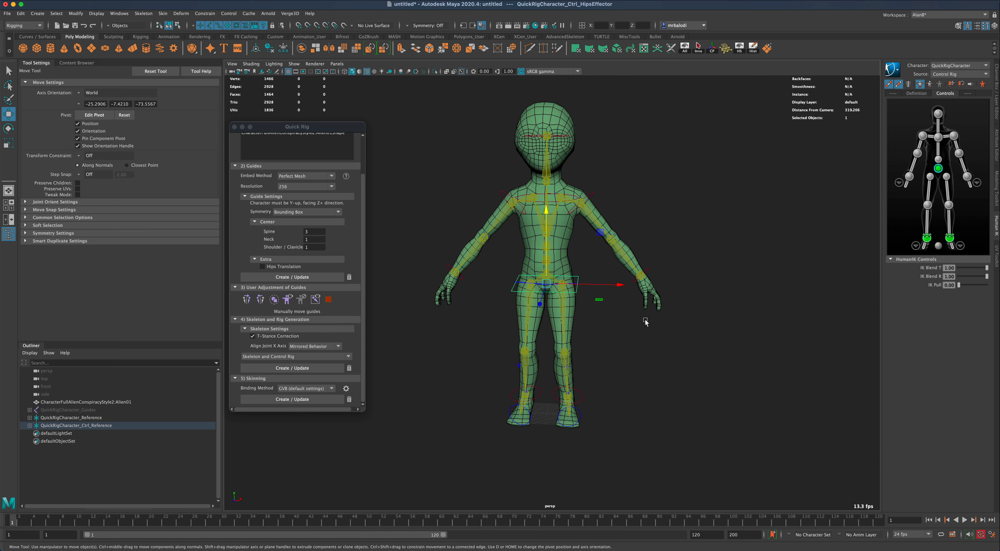
click(648, 271)
alt+drag(634, 363, 636, 353)
click(636, 353)
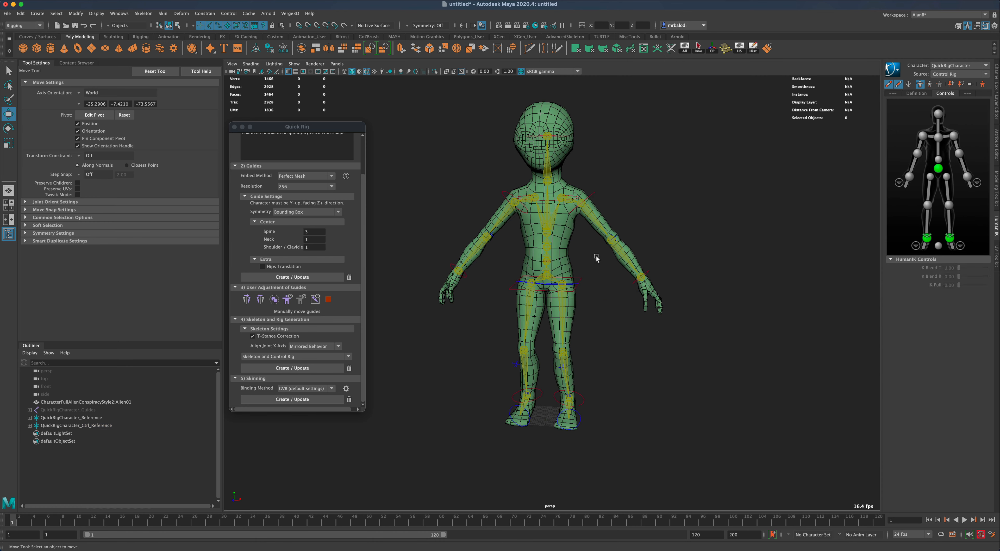
Test-rotate the head control, undo the rotation and deselect the control.
alt+drag(596, 257, 533, 130)
click(565, 144)
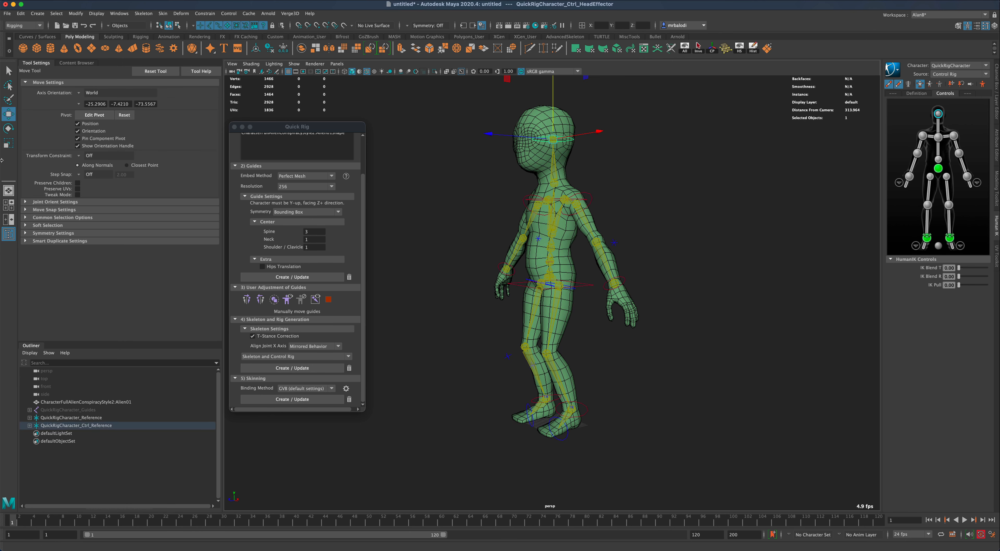
click(9, 128)
mouse_move(493, 144)
mouse_down()
mouse_move(501, 161)
mouse_move(501, 151)
mouse_up()
key(ctrl+z)
alt+drag(717, 272, 759, 272)
click(598, 193)
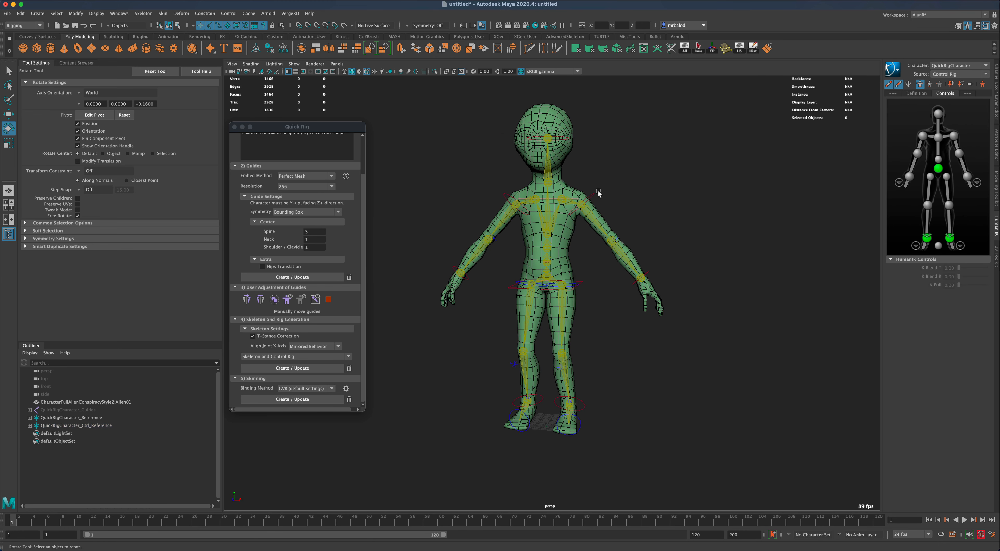
Test-rotate the left shoulder control upward, undo the rotation and deselect the control.
click(581, 200)
drag(644, 169, 632, 116)
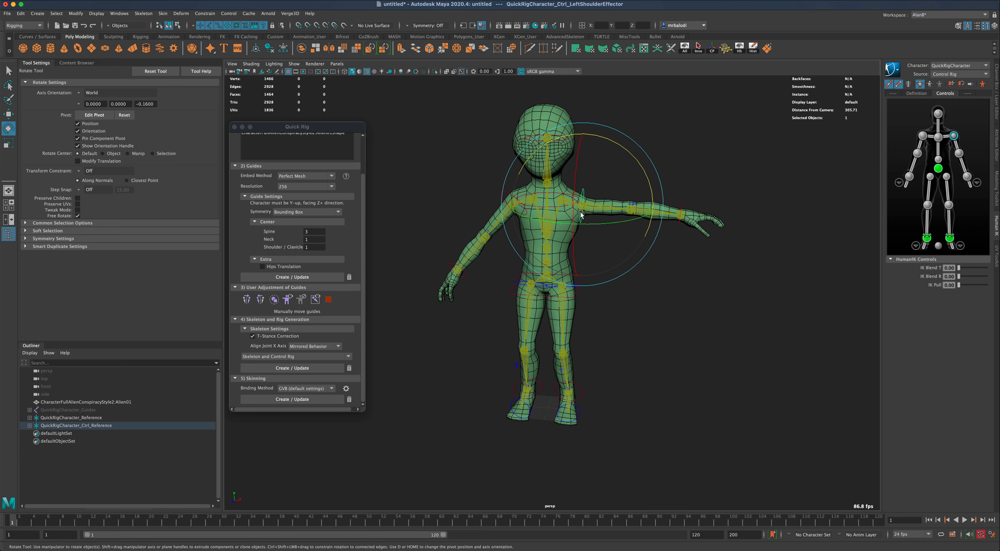
key(super+z)
alt+drag(686, 319, 682, 323)
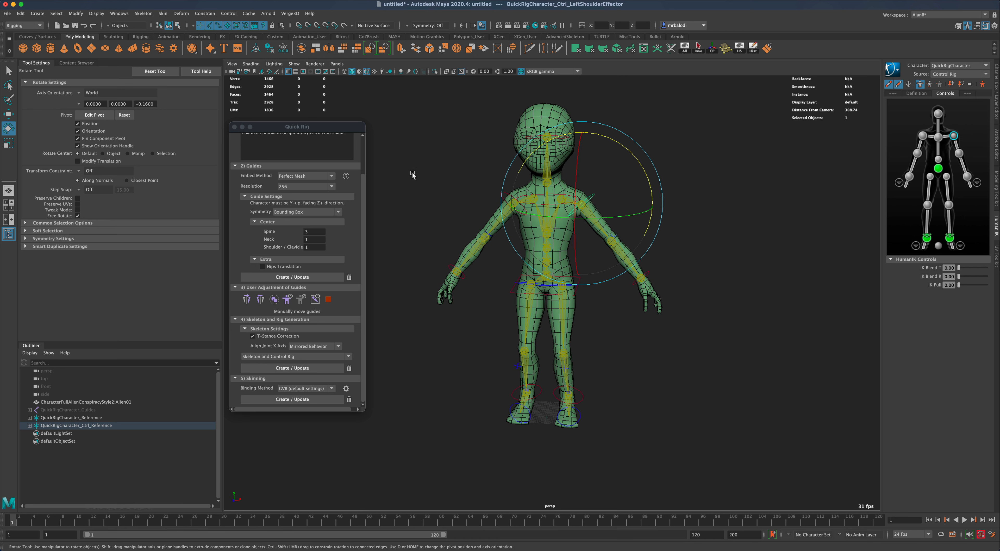
click(413, 174)
Select both shoulder controls, set the Rotate tool's axis orientation to Object and rotate both arms up into a T-pose.
click(497, 194)
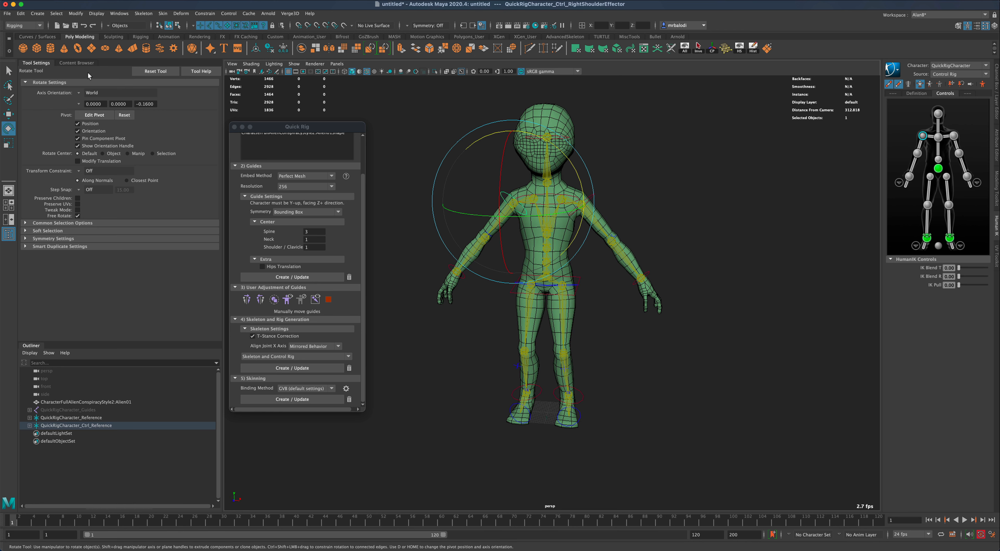
key(q)
click(592, 197)
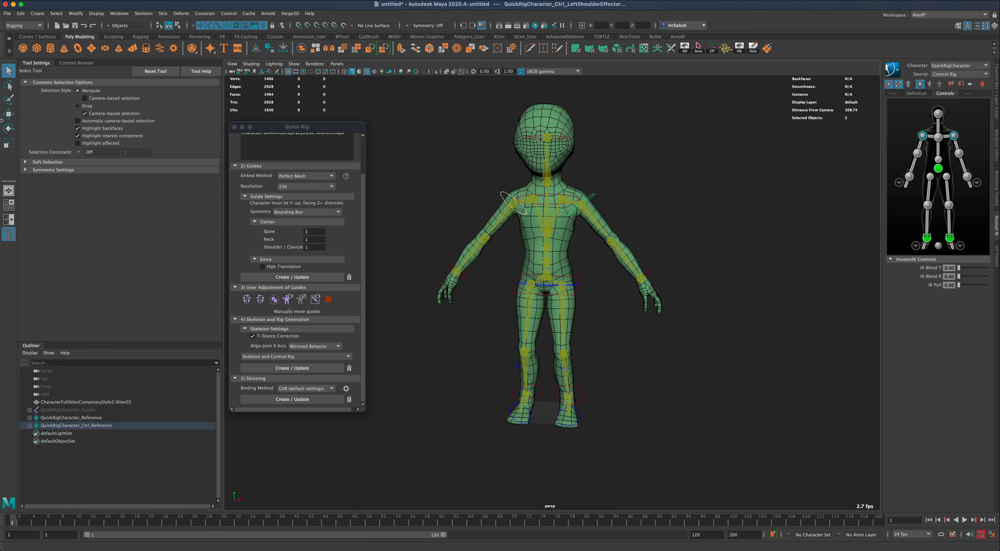
key(e)
drag(648, 178, 639, 170)
click(78, 93)
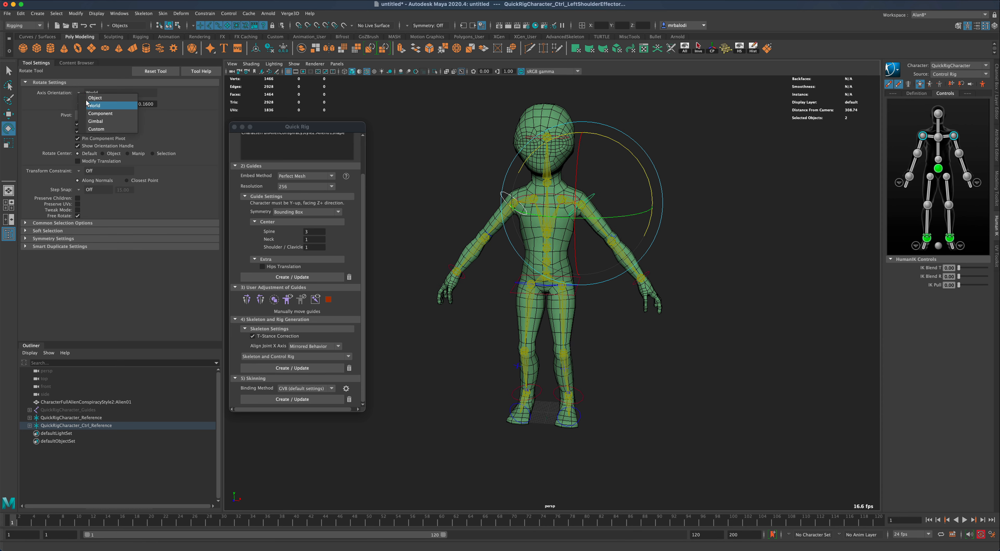
click(95, 98)
drag(652, 194, 622, 144)
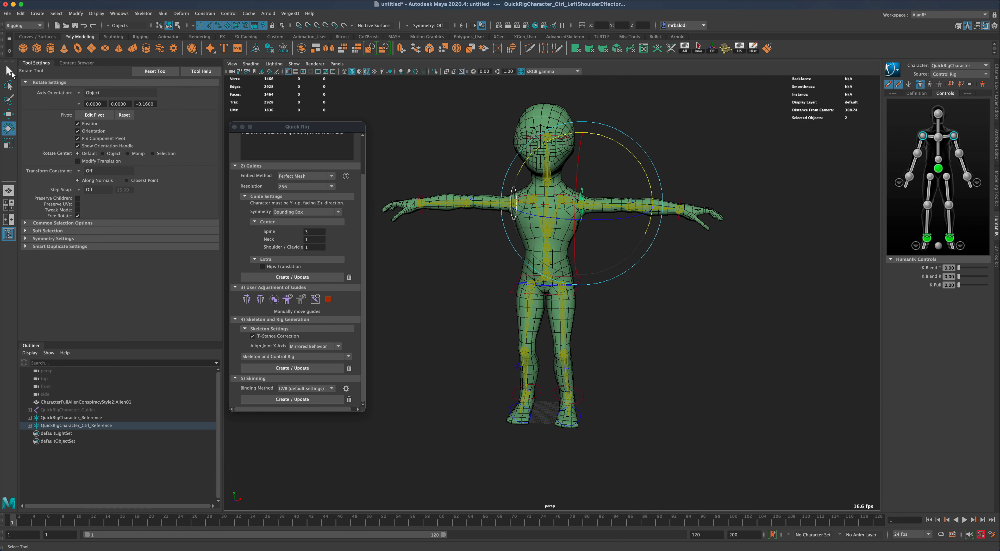
Select the alien mesh, show the character's skeleton and hide the FK and IK controls.
click(9, 71)
scroll(645, 332, up, 4)
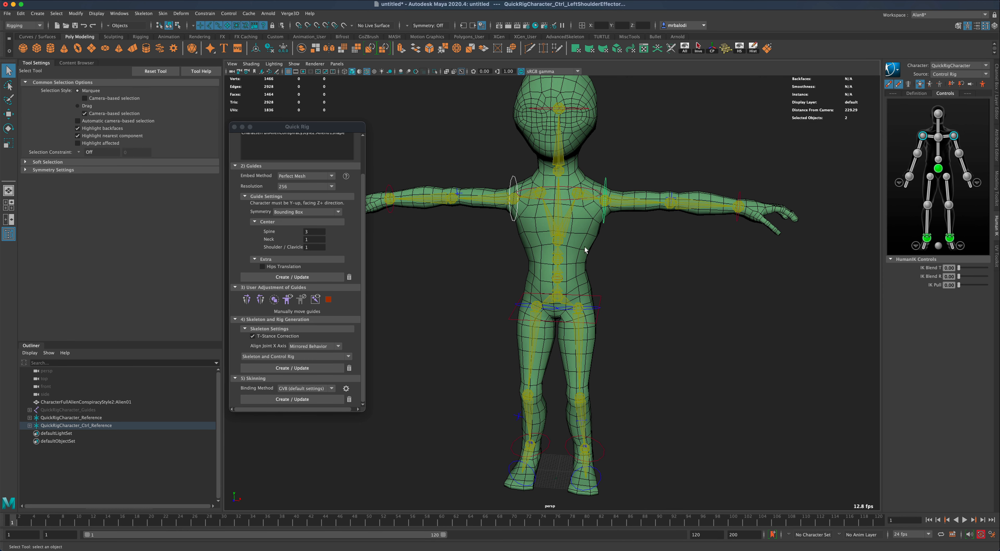
click(586, 250)
alt+drag(654, 277, 652, 275)
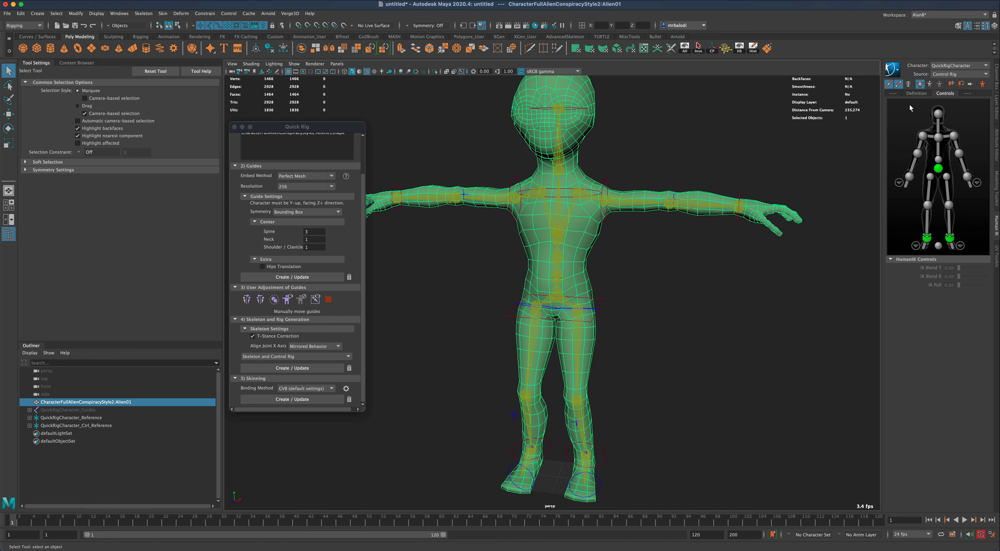
click(908, 84)
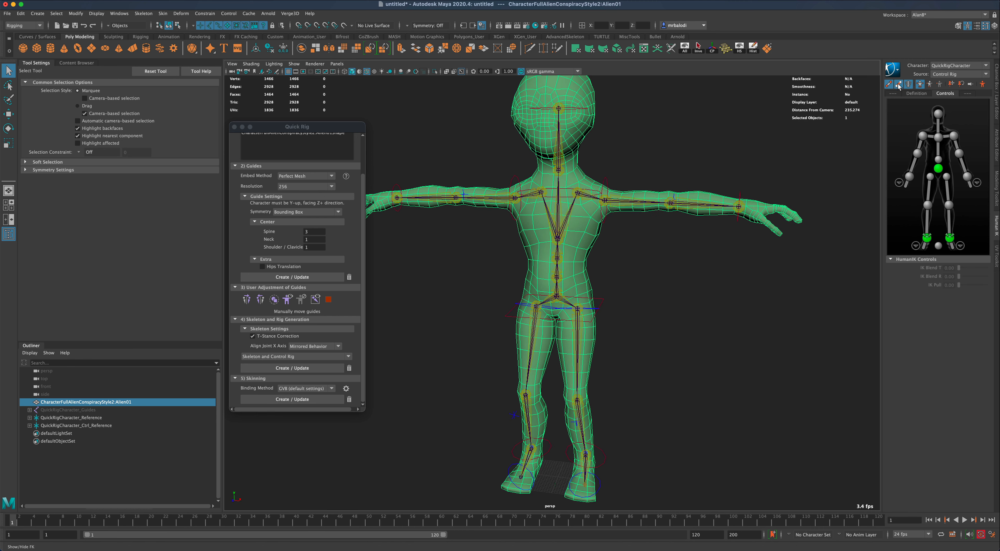
click(899, 85)
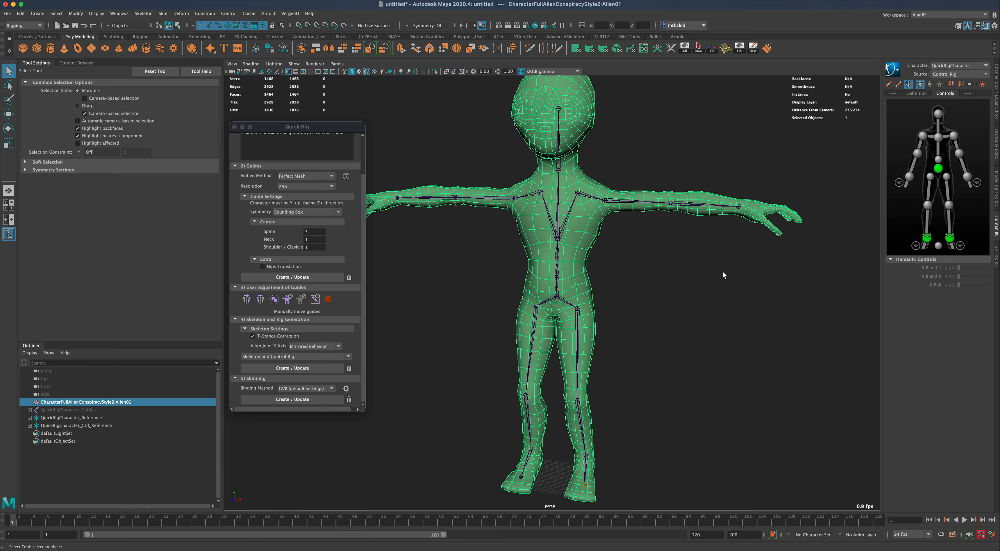
alt+drag(723, 275, 710, 282)
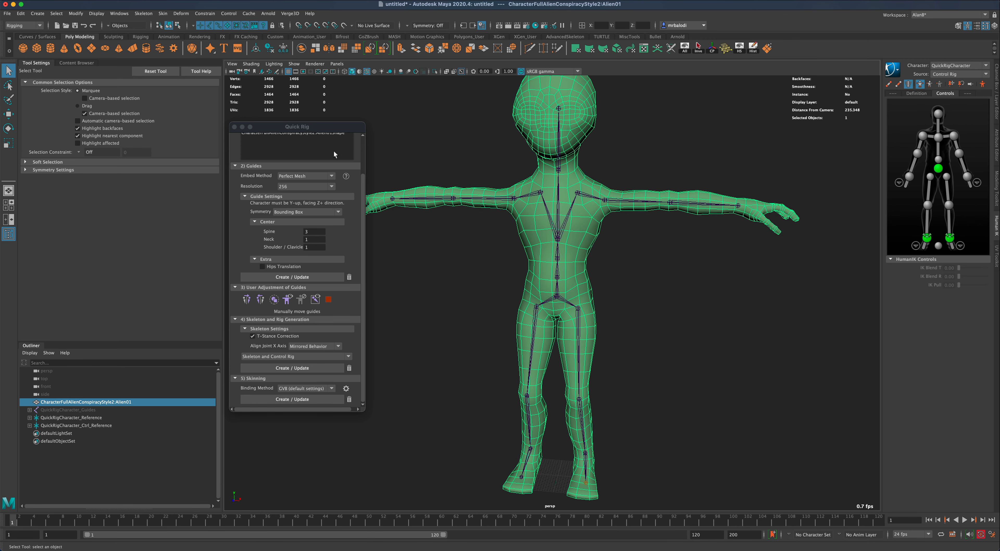
Close the Quick Rig window and deselect the alien mesh.
drag(244, 127, 275, 121)
click(265, 121)
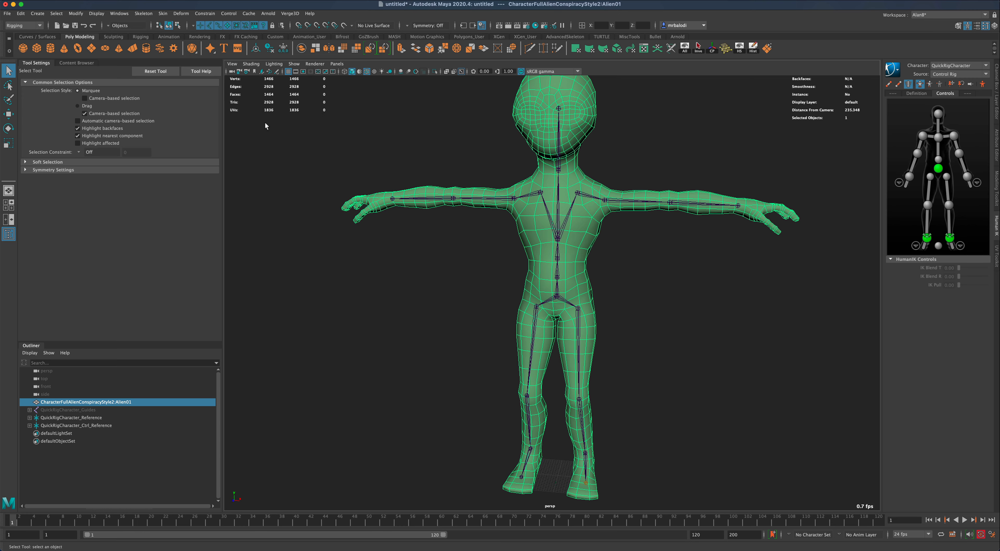
scroll(424, 315, down, 3)
alt+middle_drag(710, 364, 671, 367)
click(548, 277)
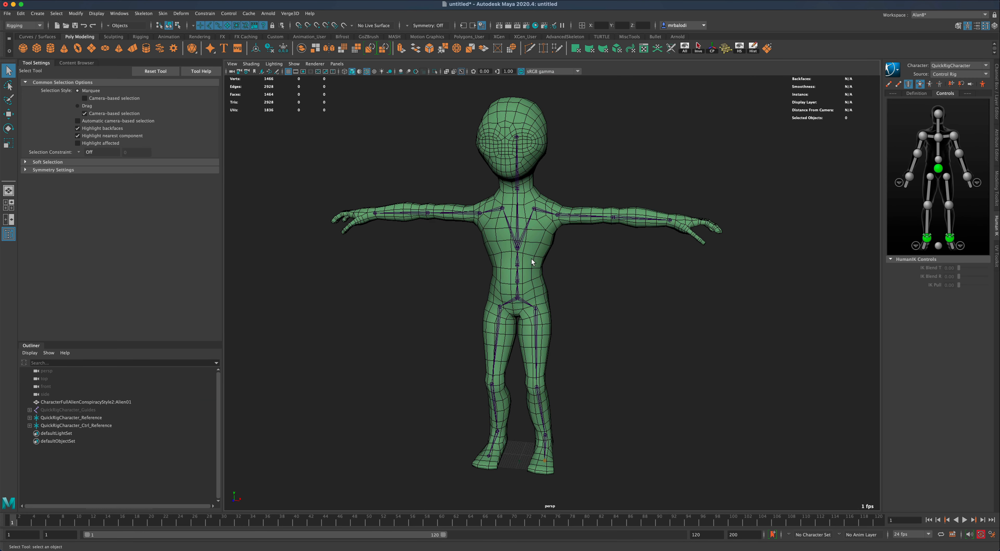
Select the alien mesh, activate the Paint Skin Weights tool with its settings shown, and collapse the Outliner.
click(532, 259)
alt+drag(607, 289, 614, 292)
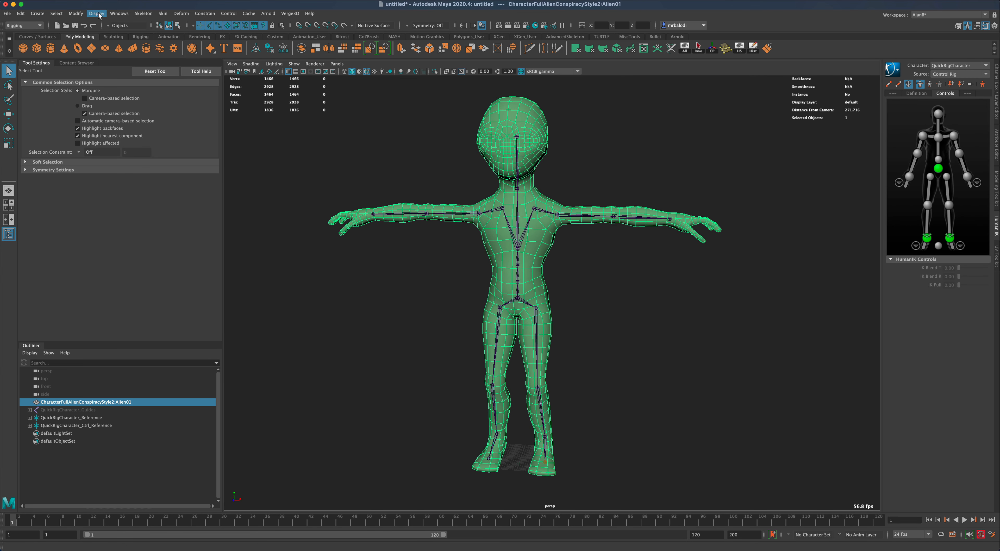
click(162, 13)
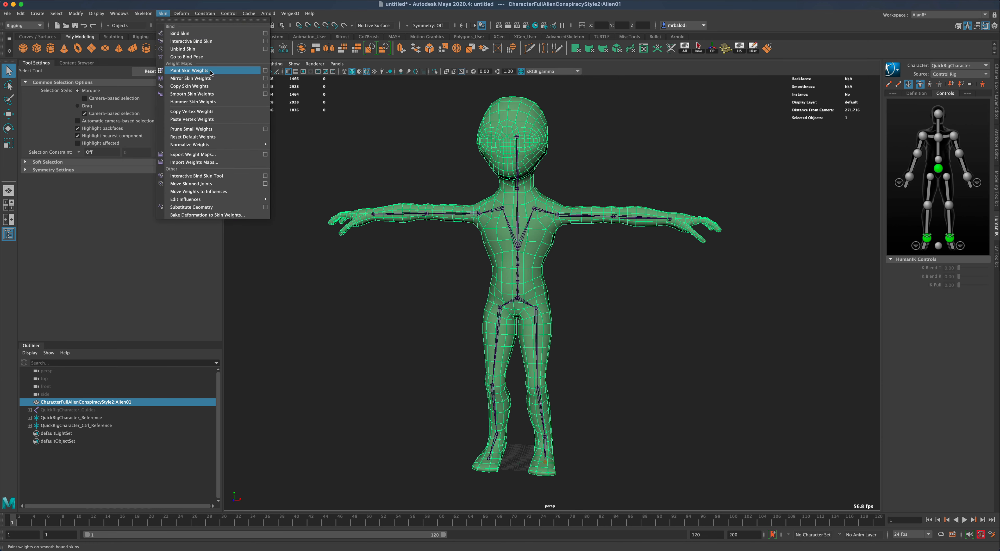
click(263, 71)
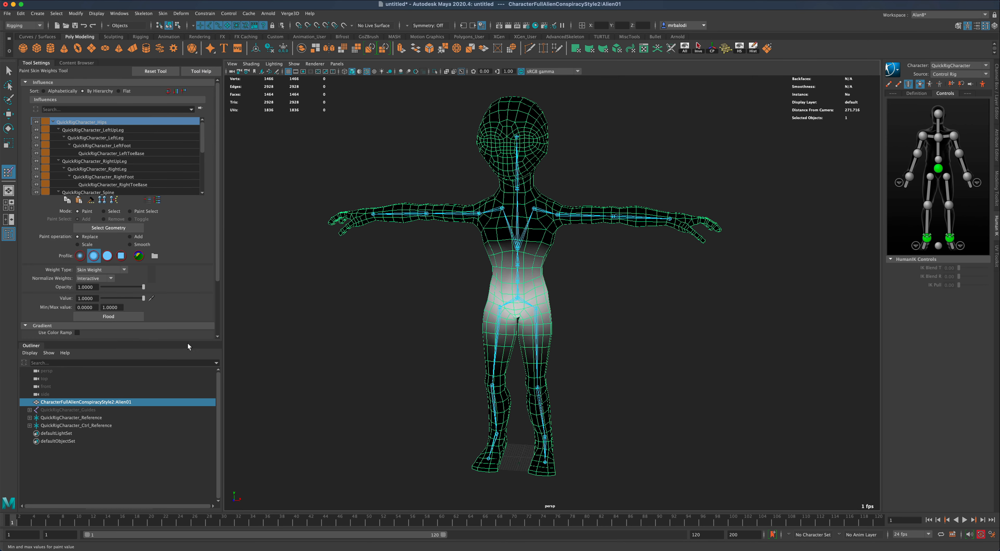
click(32, 346)
Choose the left upper arm joint (QuickRigCharacter_LeftArm) as the influence to paint and examine its weights around the shoulder and chest.
alt+drag(436, 294, 426, 294)
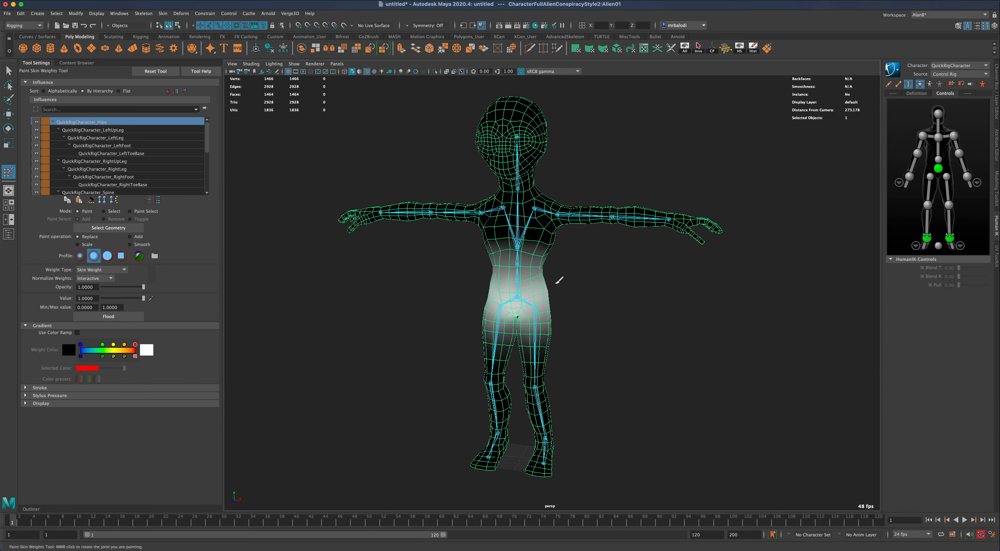
alt+right_drag(558, 282, 585, 268)
alt+middle_drag(586, 269, 592, 281)
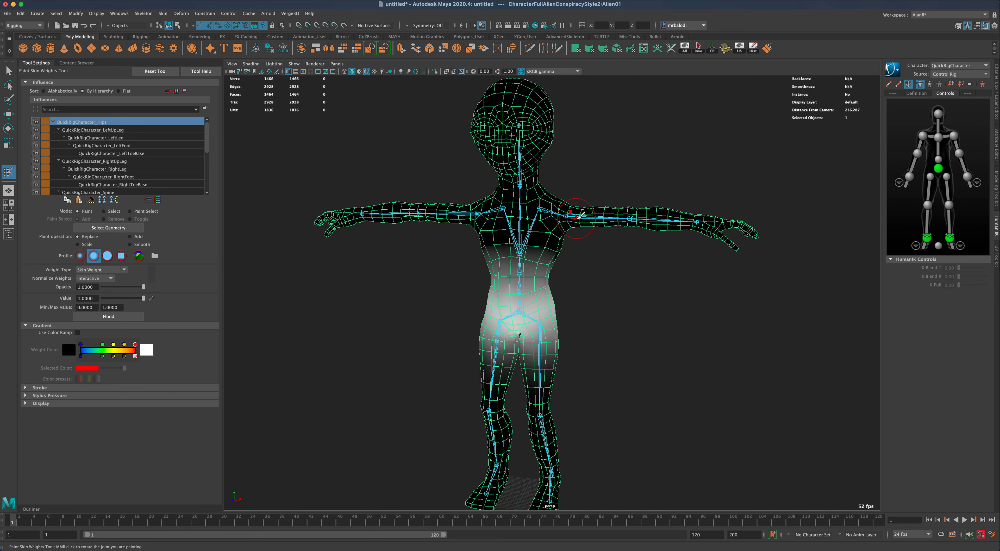
right_drag(577, 220, 581, 199)
alt+drag(590, 236, 594, 282)
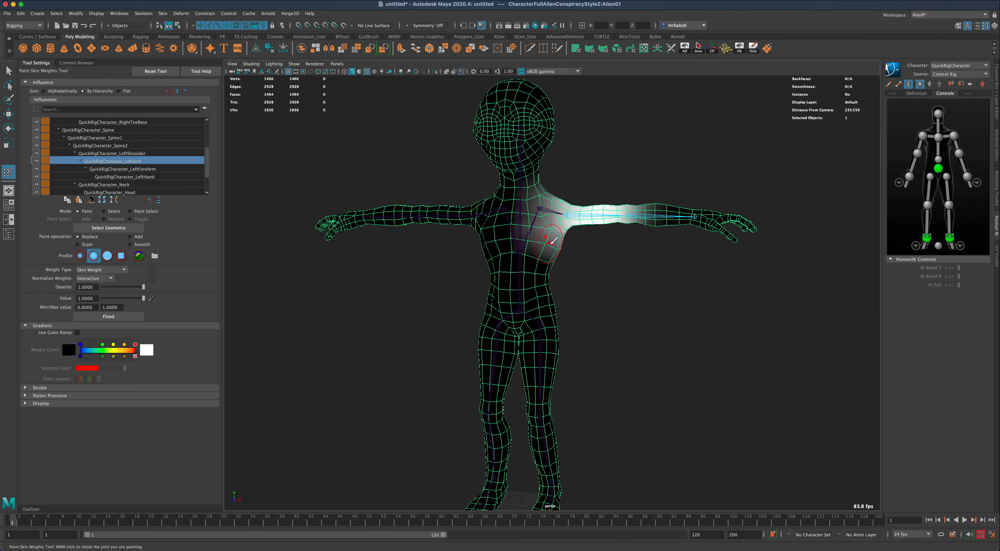
alt+drag(553, 241, 656, 270)
scroll(655, 272, up, 3)
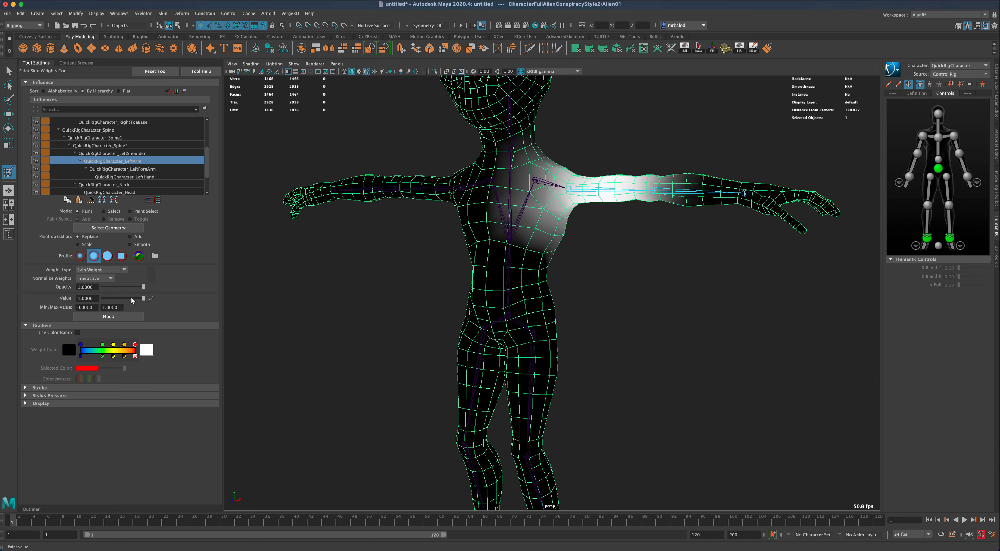
Set the paint value to 0 and paint the left upper arm's influence off the chest and the side of the torso.
drag(143, 299, 94, 304)
mouse_move(514, 283)
alt+mouse_down()
mouse_move(497, 282)
mouse_move(530, 256)
mouse_move(529, 245)
mouse_move(548, 248)
mouse_move(521, 236)
mouse_move(553, 230)
mouse_move(509, 216)
mouse_move(511, 165)
mouse_move(518, 190)
mouse_move(507, 165)
alt+mouse_up()
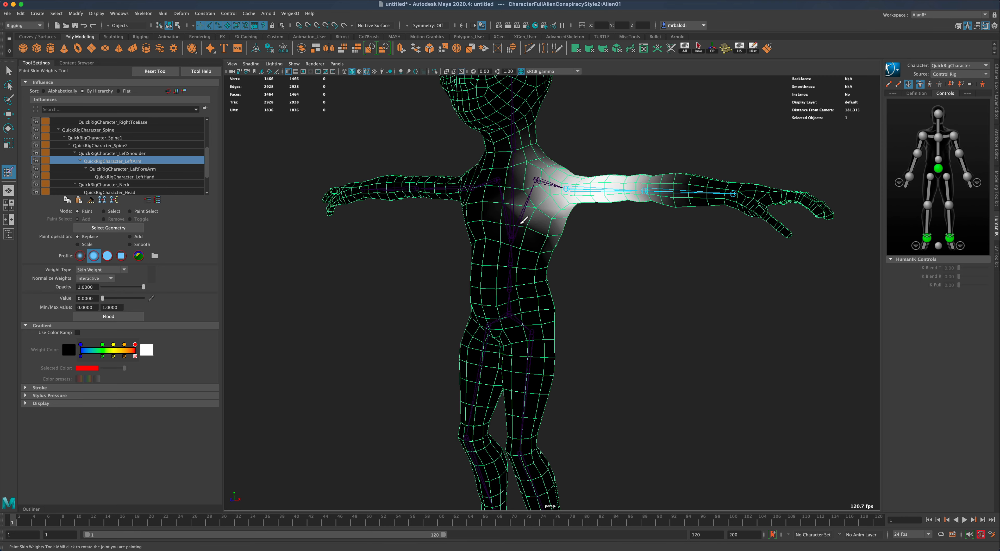
mouse_move(559, 248)
alt+mouse_down()
mouse_move(531, 259)
mouse_move(480, 254)
mouse_move(572, 218)
mouse_move(547, 233)
mouse_move(583, 206)
mouse_move(592, 181)
alt+mouse_up()
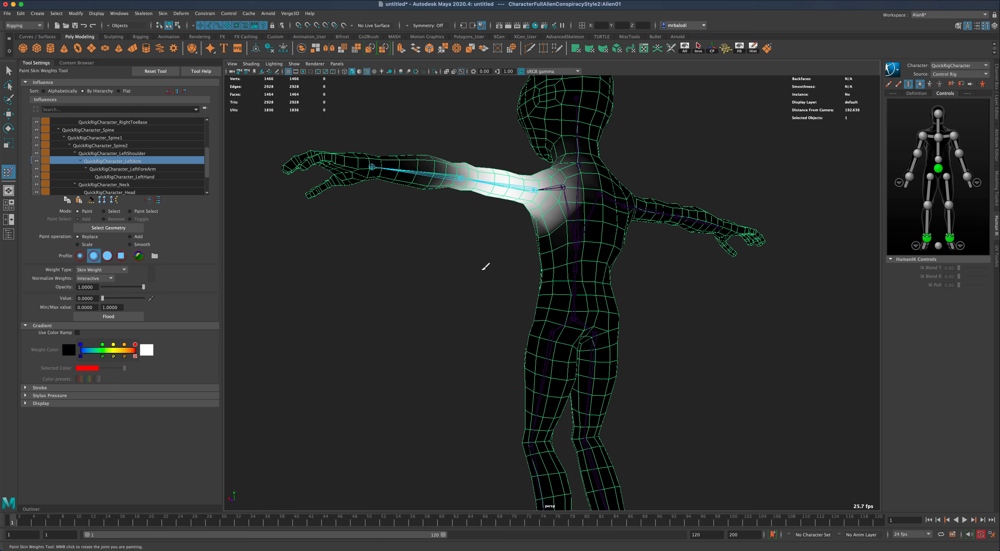
alt+drag(486, 266, 642, 279)
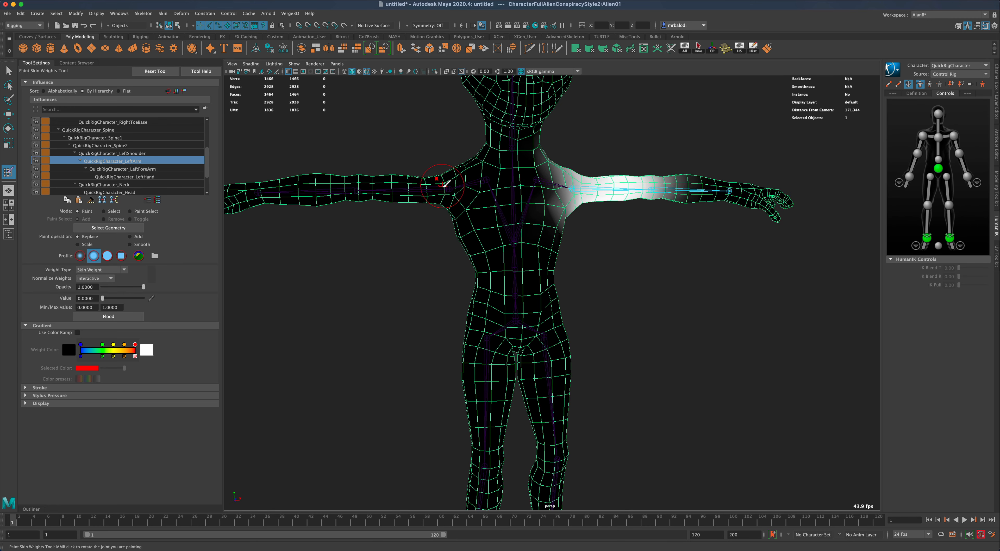
Choose the right upper arm influence and mirror the skin weights across YZ from positive to negative X.
right_drag(437, 186, 439, 167)
mouse_move(394, 246)
alt+mouse_down()
mouse_move(402, 239)
mouse_move(420, 255)
alt+mouse_up()
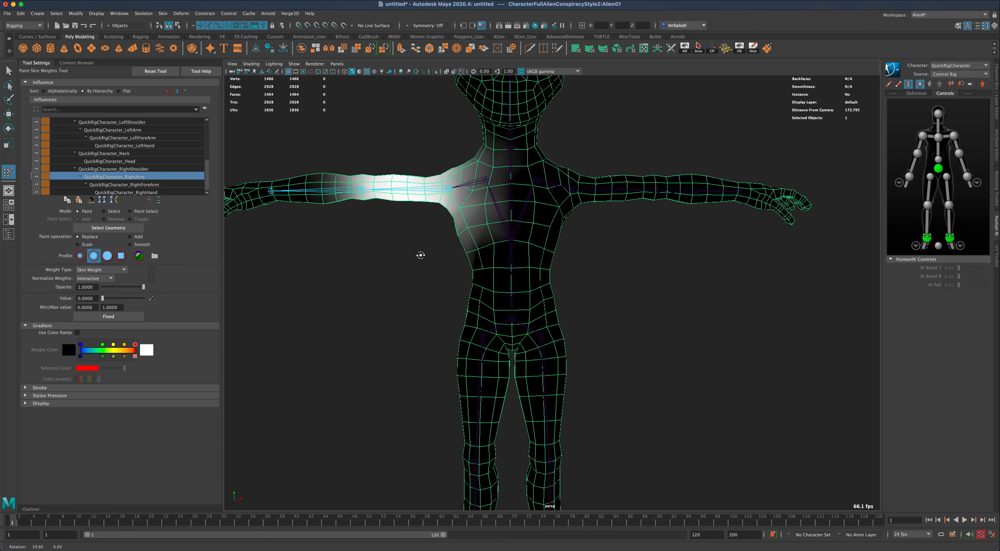
click(163, 13)
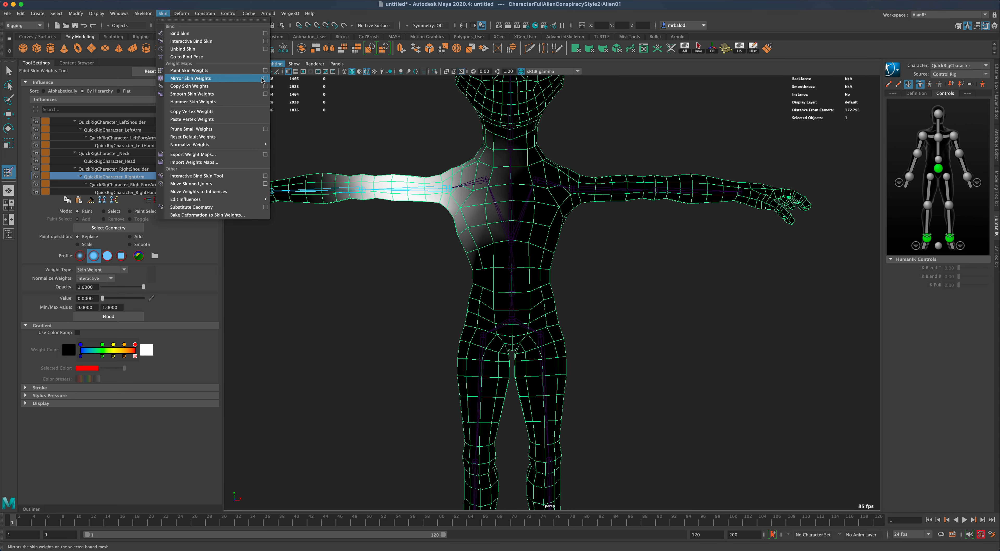
click(264, 79)
drag(258, 135, 370, 240)
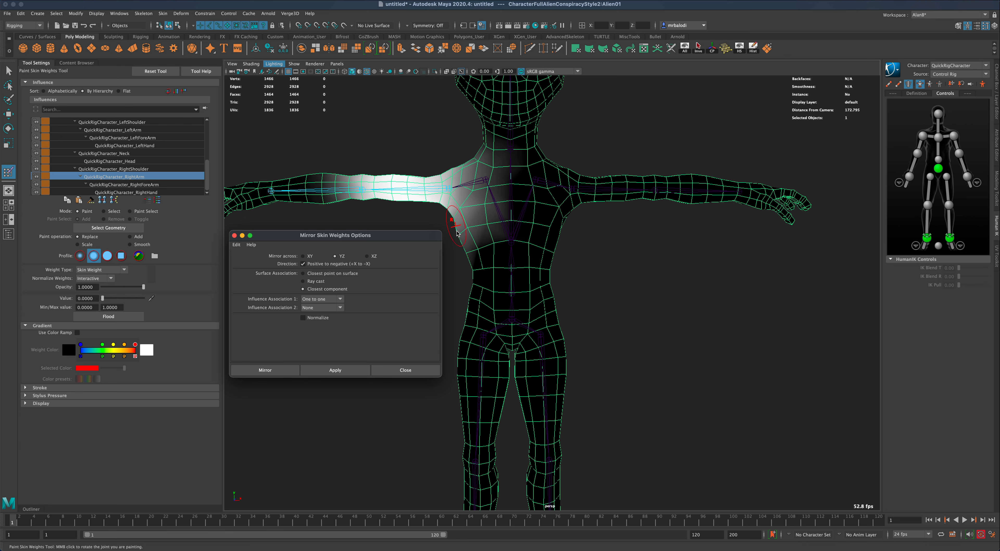
click(326, 369)
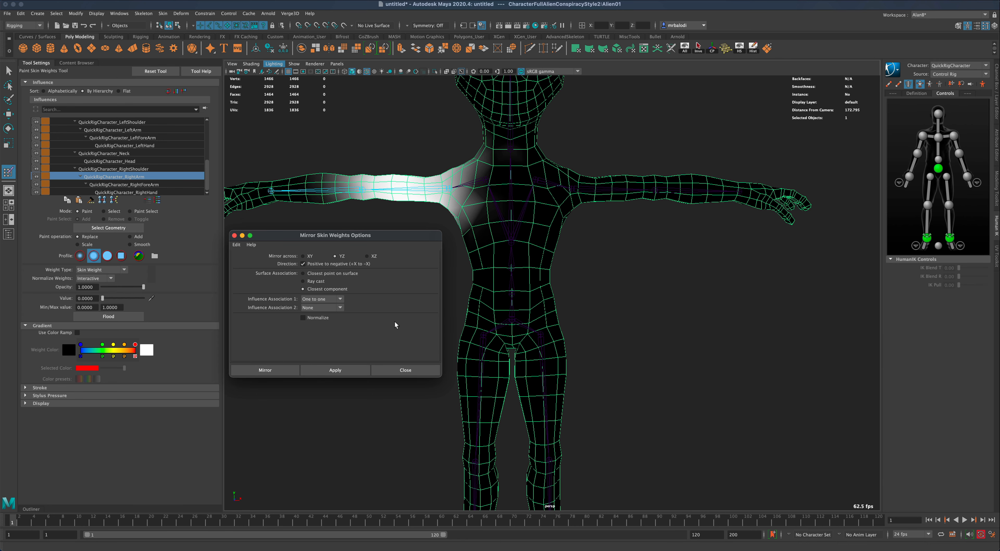
click(405, 370)
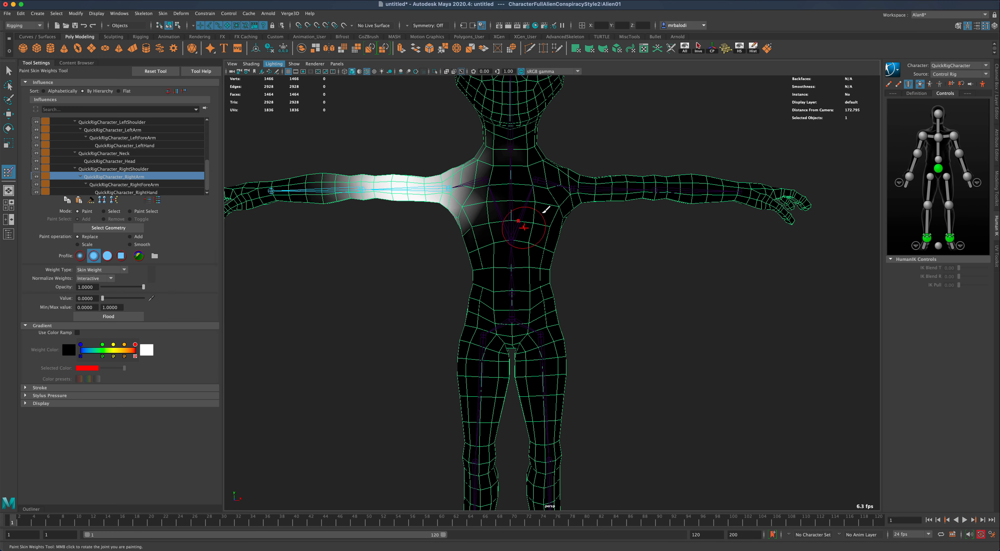
Return to the Select tool, hide the skeleton and show the FK and IK controls again.
alt+drag(569, 228, 554, 243)
mouse_move(615, 266)
alt+mouse_down()
mouse_move(631, 270)
mouse_move(639, 292)
mouse_move(623, 289)
mouse_move(636, 308)
mouse_move(646, 304)
alt+mouse_up()
scroll(633, 275, up, 3)
scroll(633, 283, down, 5)
click(9, 71)
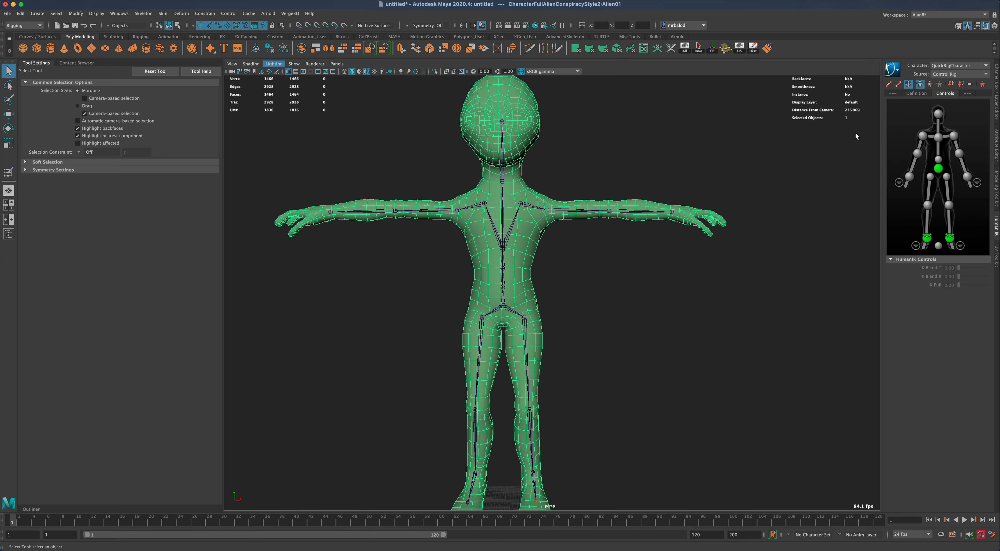
click(909, 85)
click(900, 85)
click(889, 84)
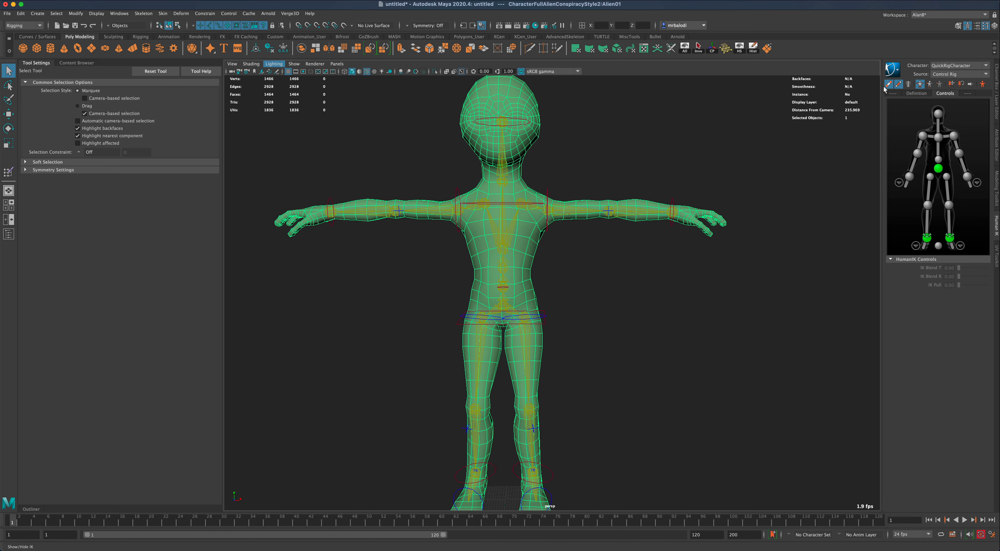
Select the hips control and move it vertically to test how the body and legs deform.
scroll(708, 287, up, 2)
scroll(667, 299, down, 5)
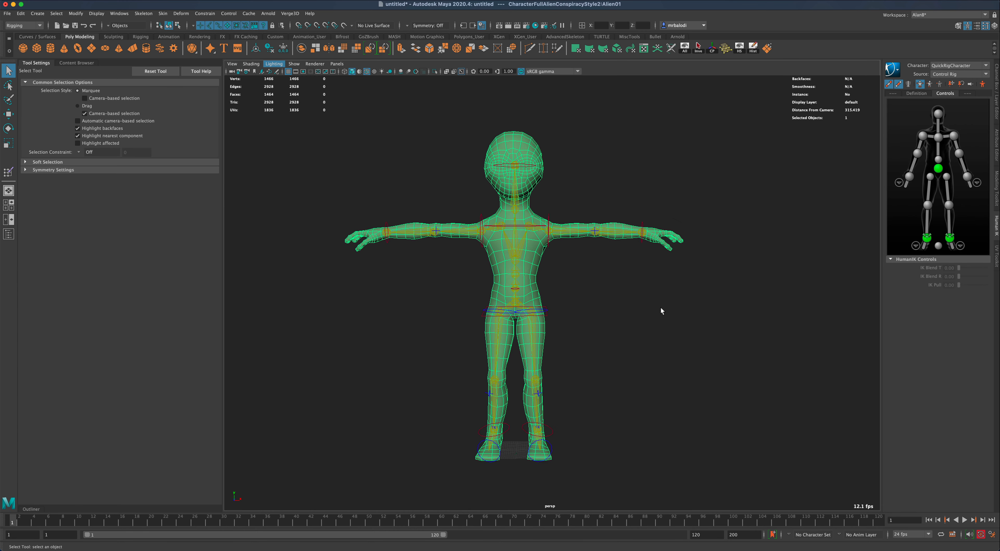
alt+middle_drag(661, 306, 651, 304)
alt+drag(652, 307, 614, 305)
click(547, 304)
click(8, 117)
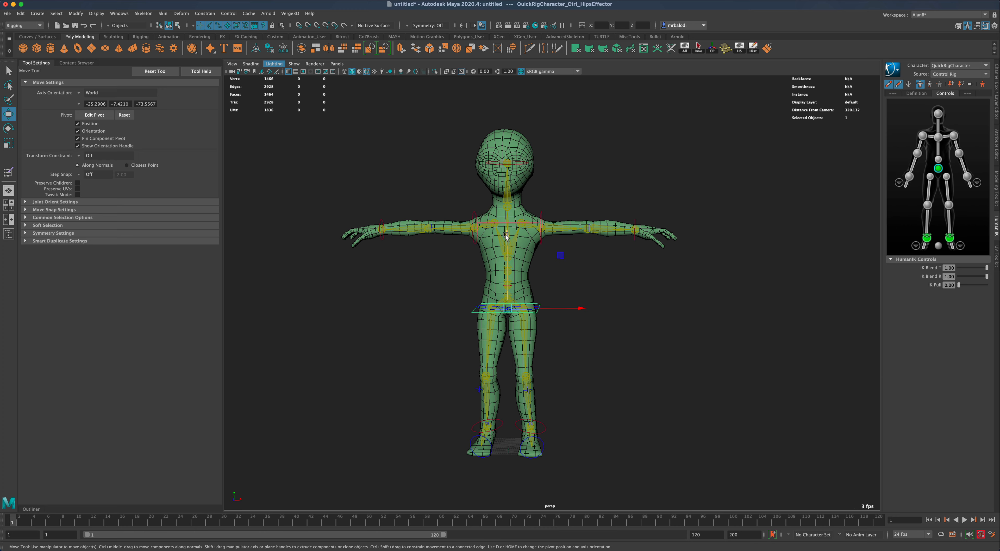
mouse_move(506, 235)
mouse_down()
mouse_move(506, 266)
mouse_move(506, 228)
mouse_move(506, 240)
mouse_up()
alt+drag(582, 285, 516, 262)
Import RunFast.fbx from the FBX motion capture examples and set RunFast:RunFast1 as the source of QuickRigCharacter.
click(76, 63)
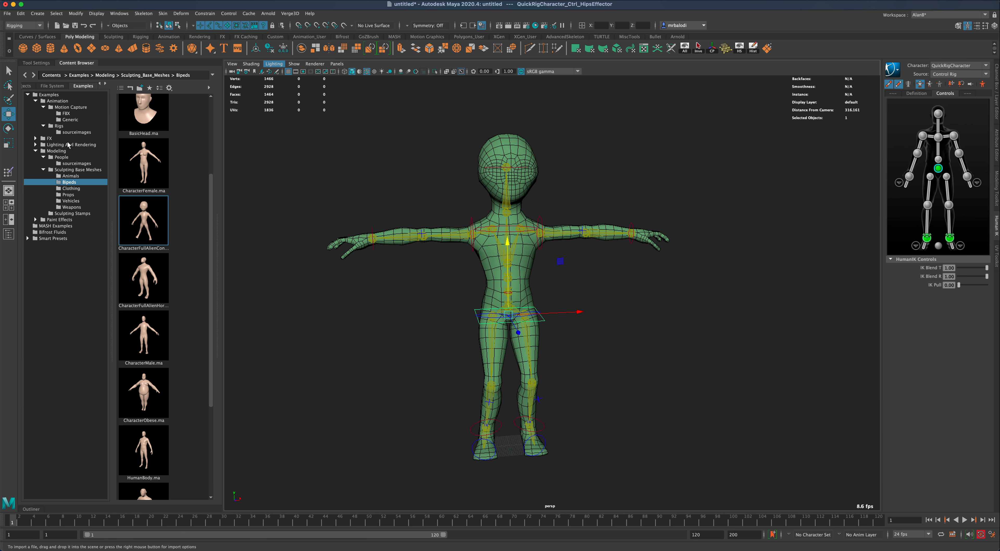
double_click(69, 108)
click(43, 108)
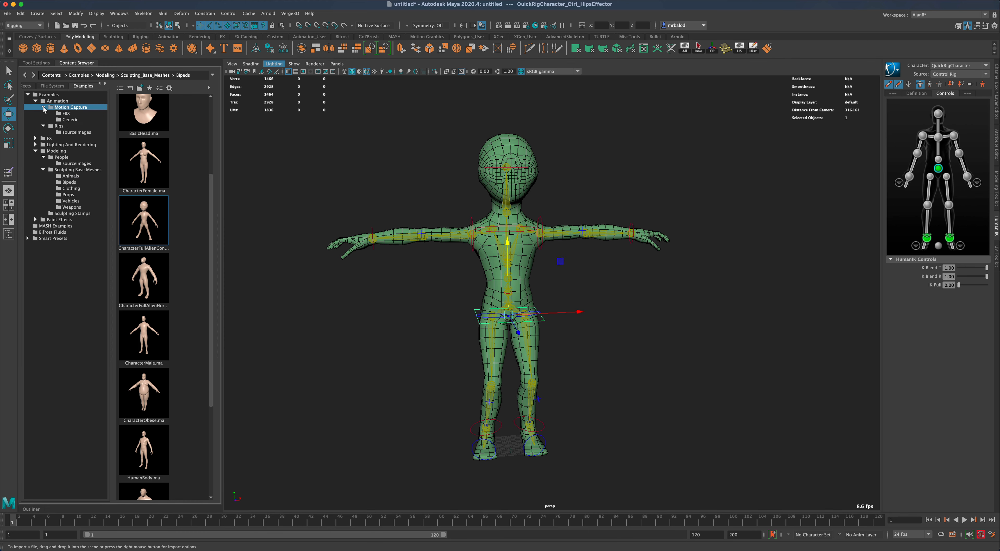
click(65, 114)
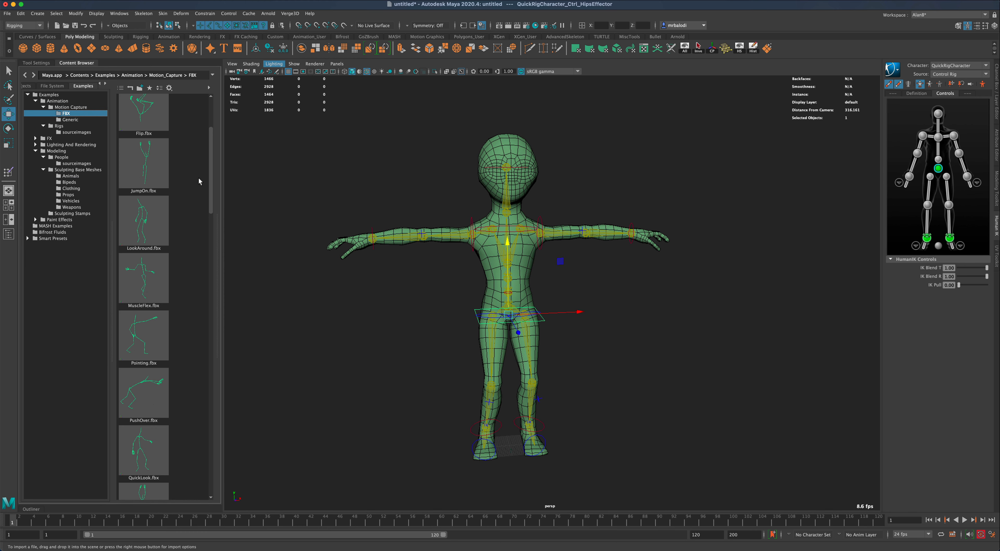
drag(210, 187, 214, 243)
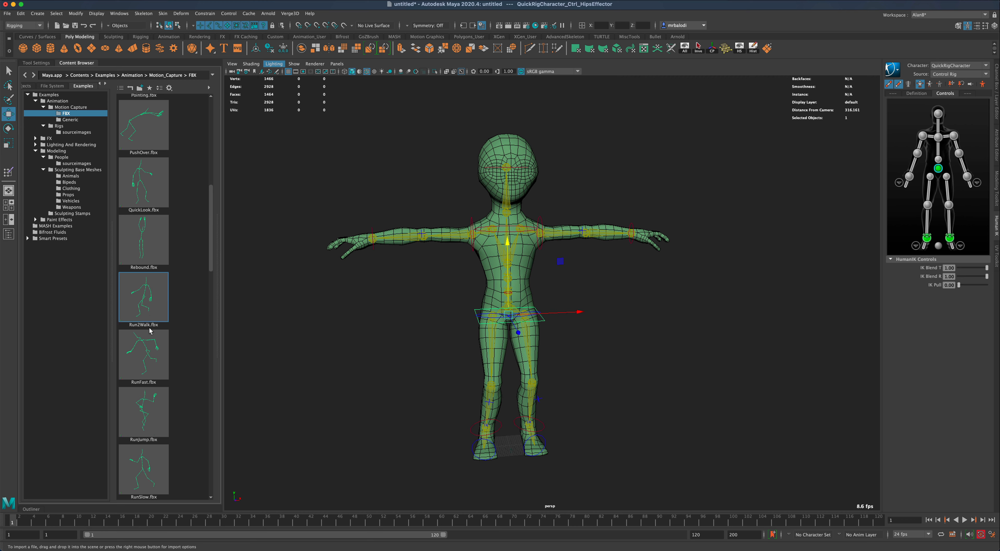
double_click(147, 349)
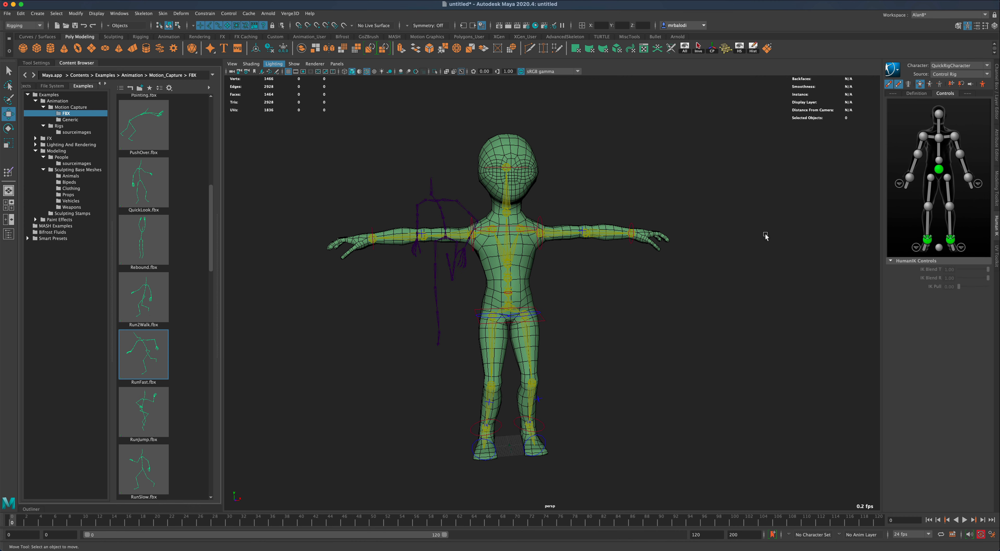
click(975, 74)
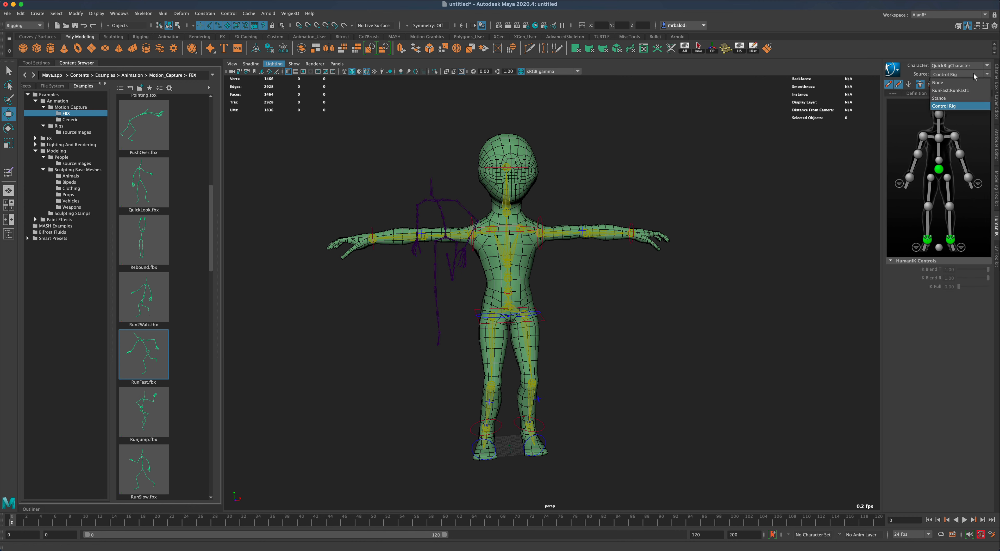
click(967, 90)
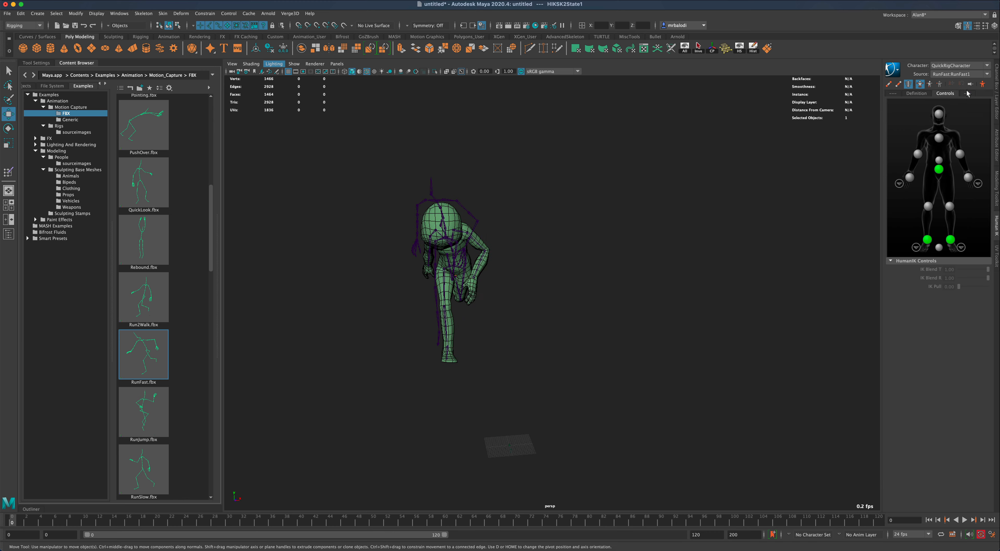
Play the run animation several times from the first frame to check the retargeted motion from the side.
mouse_move(708, 337)
alt+mouse_down()
mouse_move(701, 330)
mouse_move(743, 323)
mouse_move(714, 332)
mouse_move(720, 346)
alt+mouse_up()
click(964, 520)
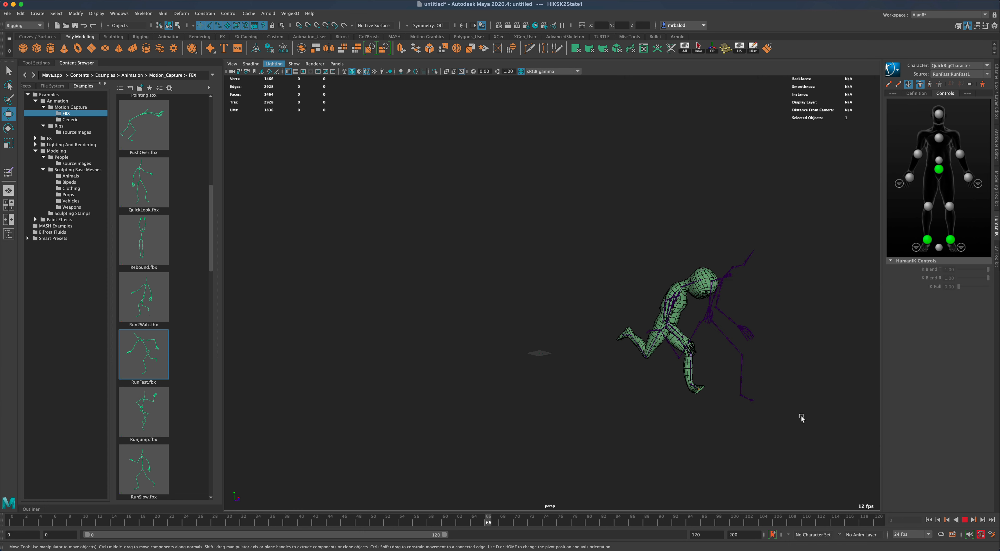
click(965, 520)
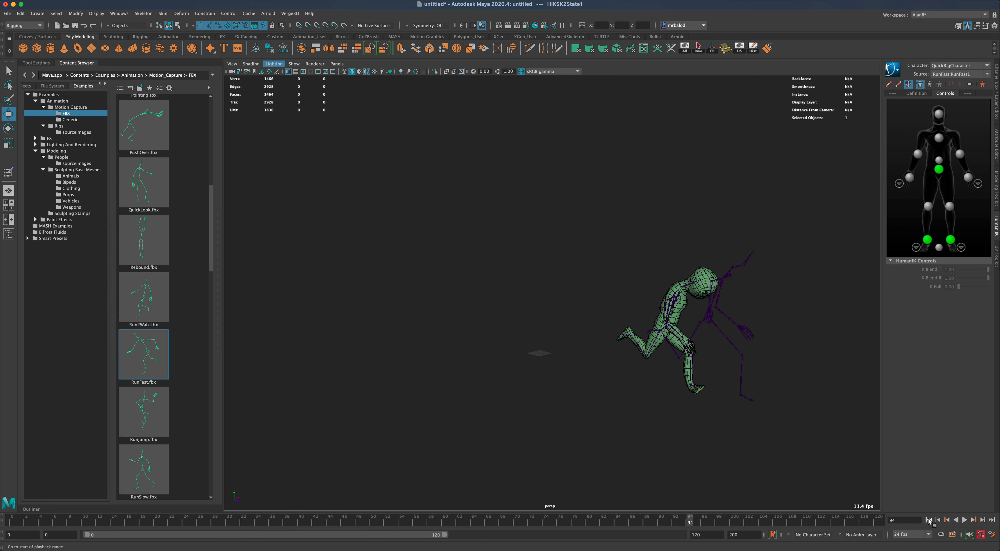
click(929, 520)
click(965, 520)
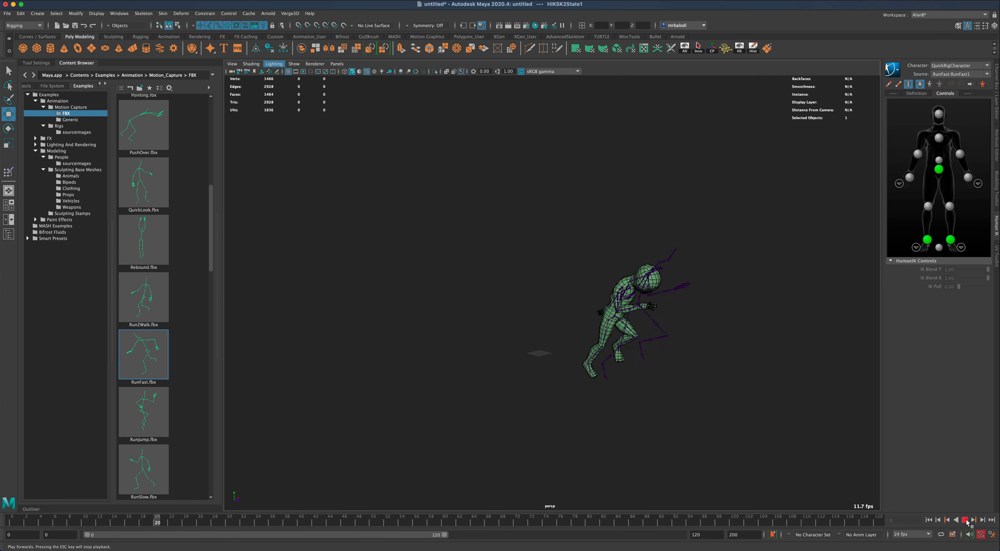
click(964, 520)
click(929, 520)
click(964, 520)
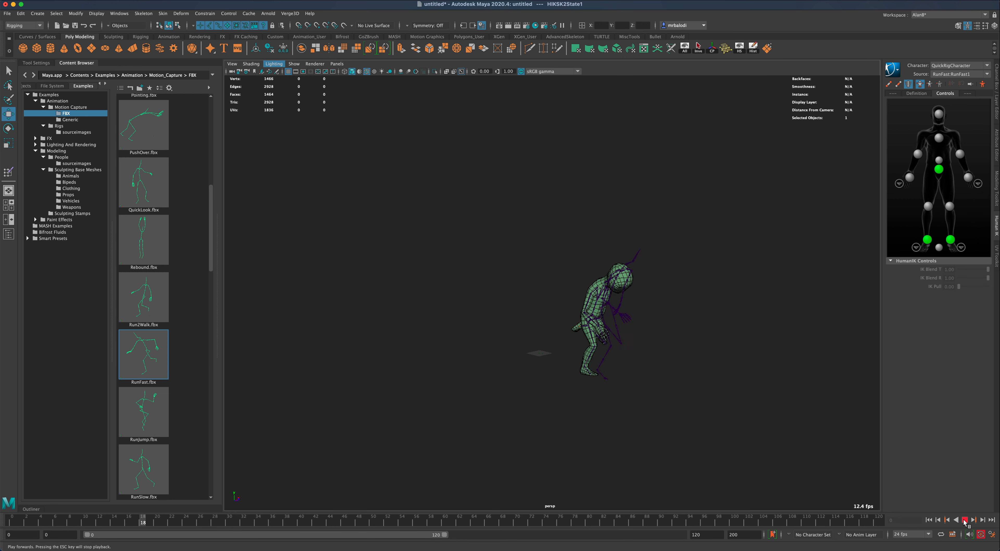
click(965, 520)
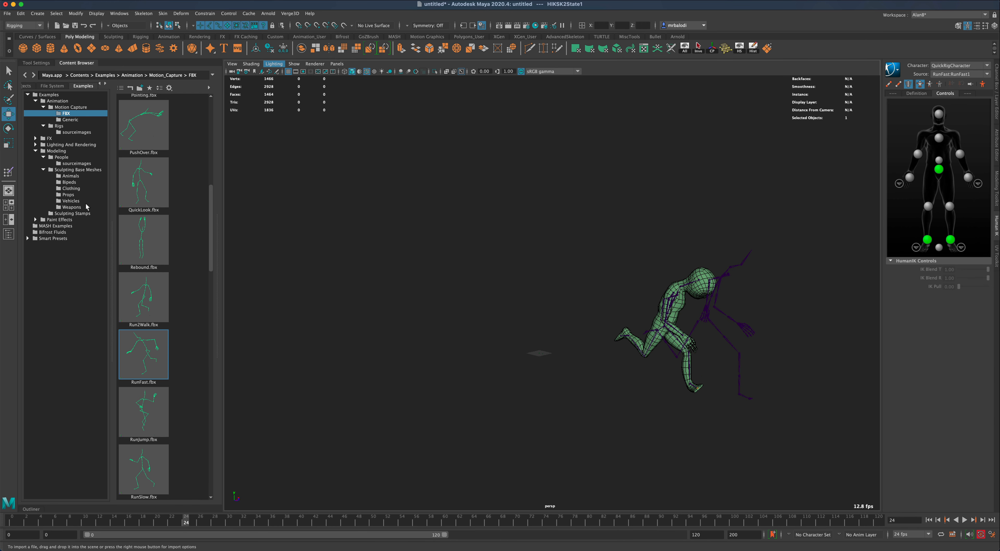
Hide the imported RunFast reference skeleton and the QuickRigCharacter_Reference skeleton.
click(33, 509)
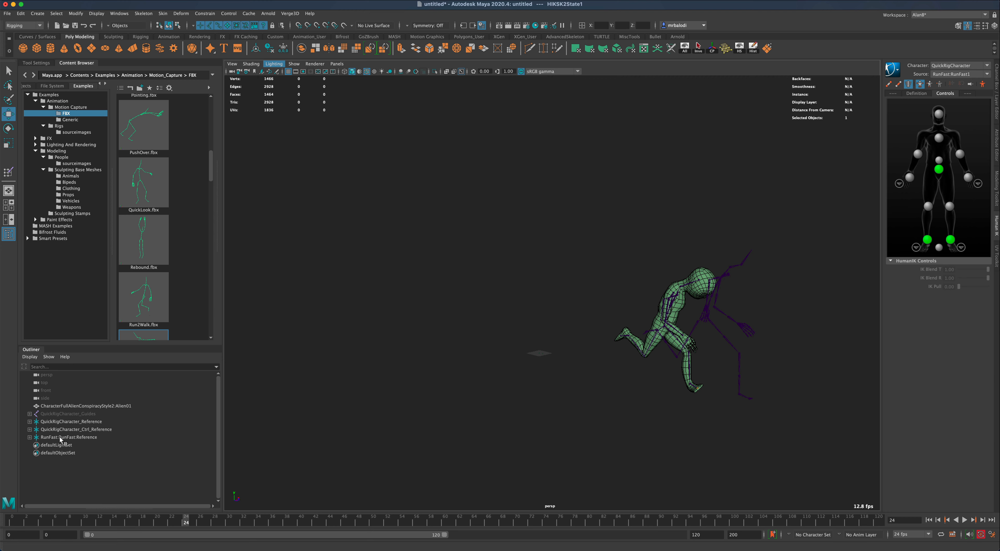
click(61, 438)
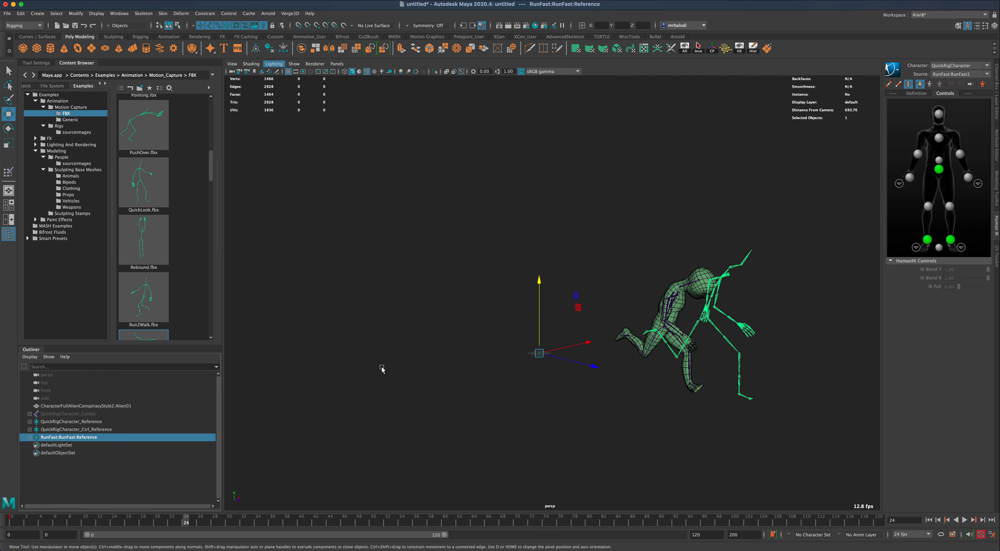
key(ctrl+h)
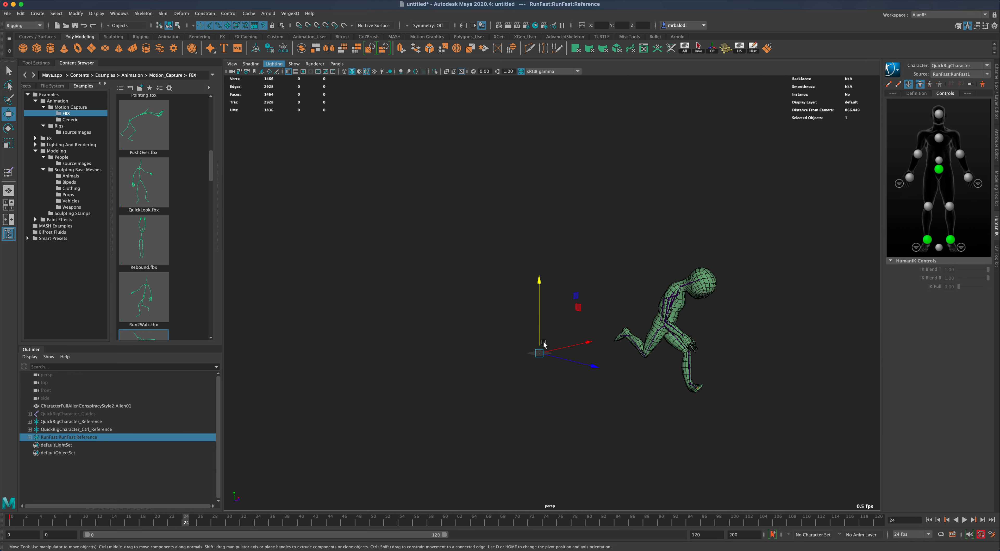
click(99, 429)
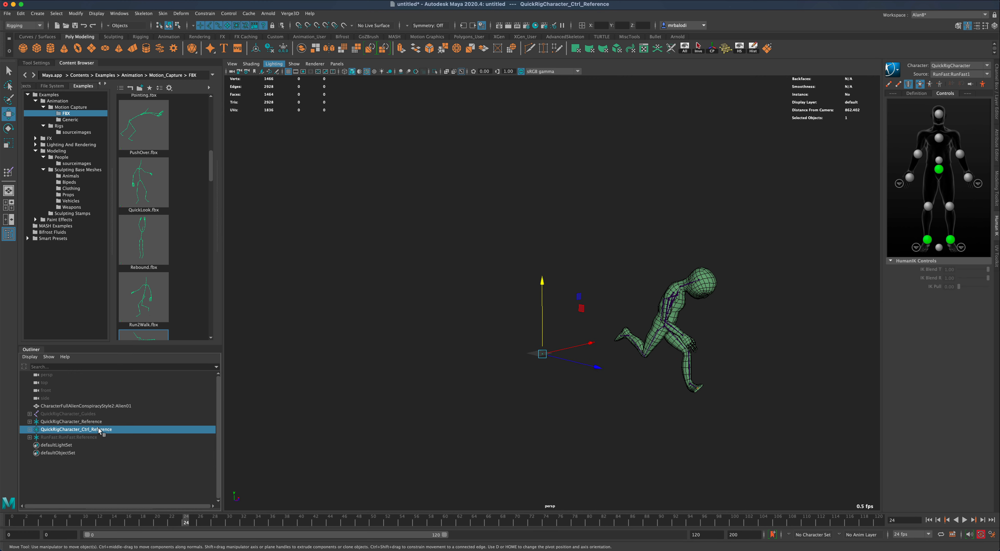
click(89, 422)
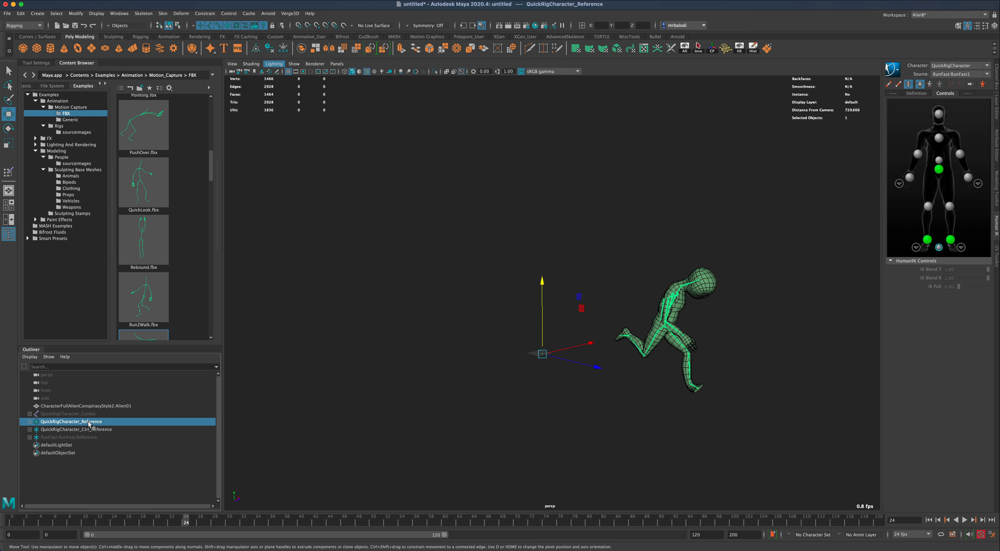
key(ctrl+h)
Frame the alien mesh and repeatedly replay the run from the first frame to examine how the body deforms, then rewind.
mouse_move(751, 362)
alt+mouse_down()
mouse_move(665, 355)
mouse_move(744, 361)
alt+mouse_up()
scroll(744, 361, down, 3)
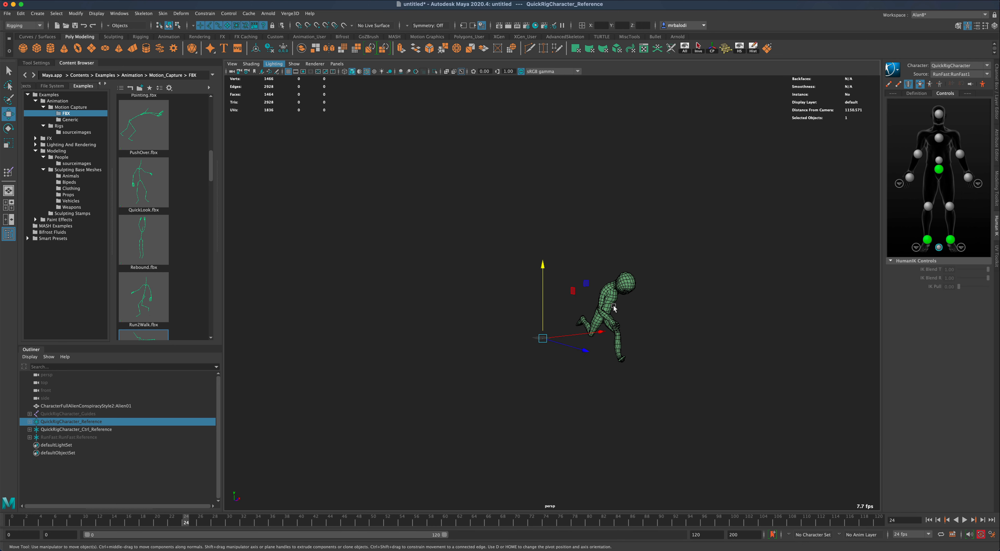
click(608, 306)
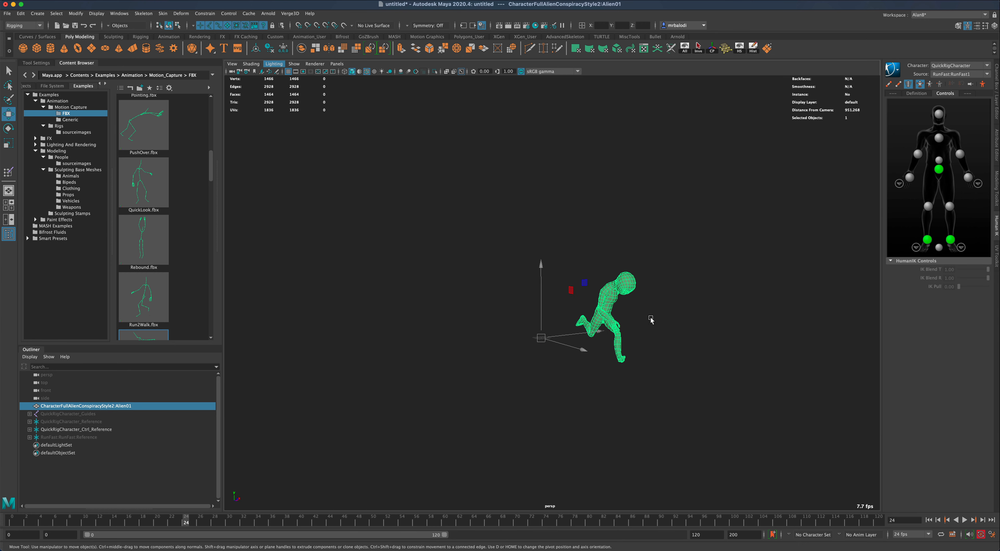
key(f)
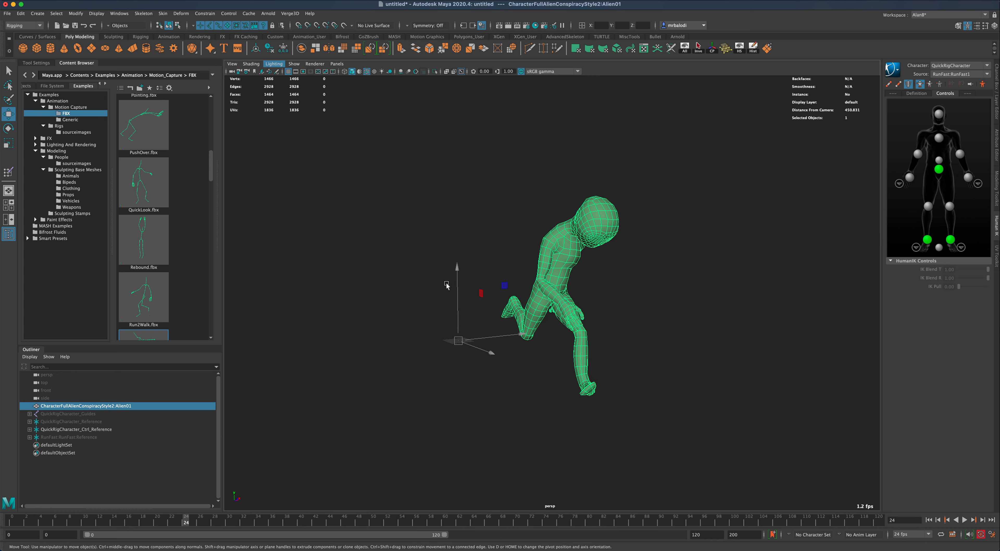
alt+drag(440, 285, 655, 408)
click(965, 521)
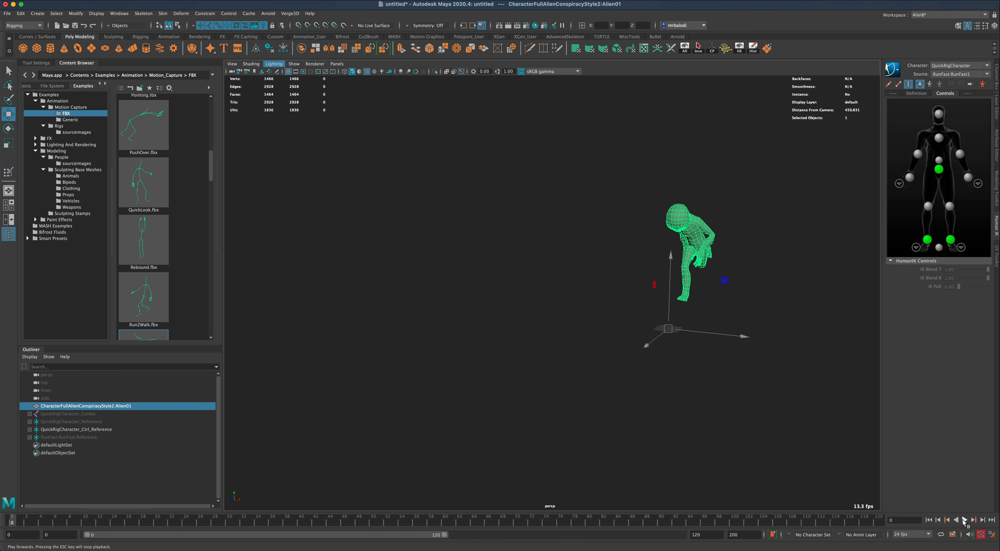
click(965, 520)
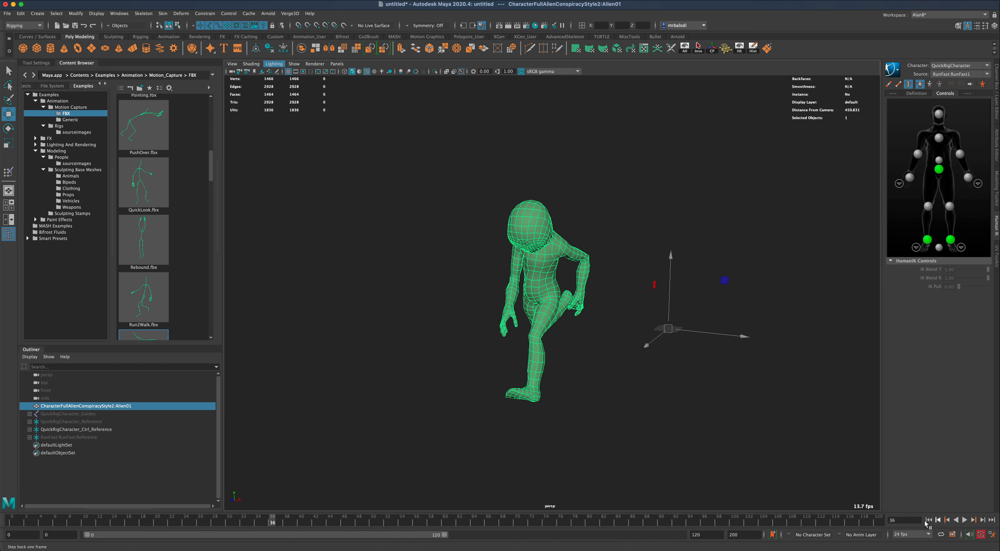
click(929, 520)
click(965, 521)
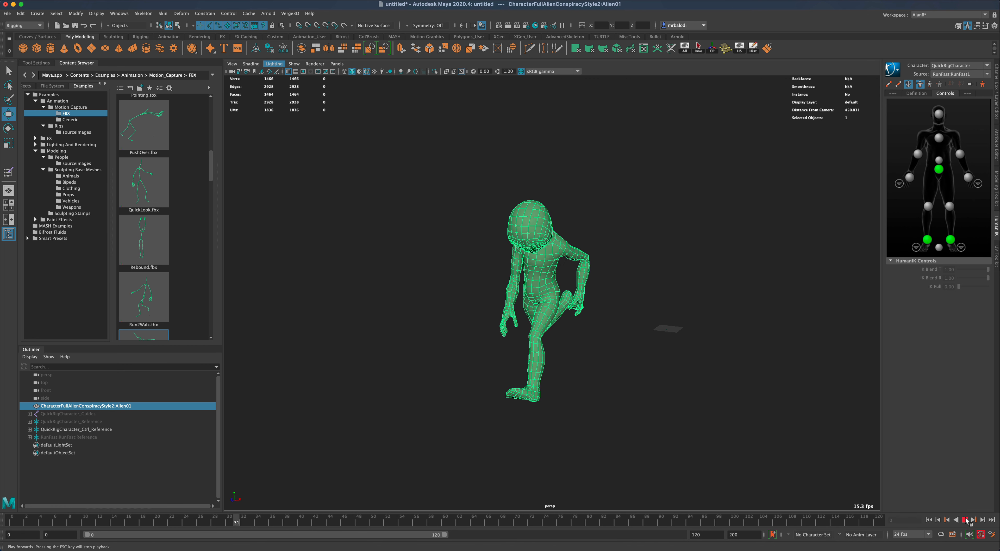
click(964, 521)
click(929, 520)
click(964, 520)
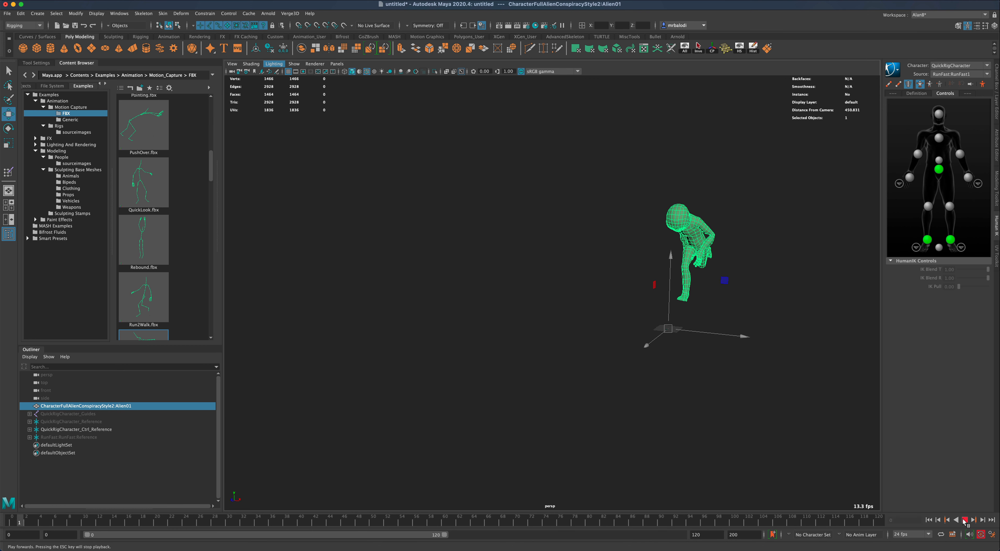
click(965, 520)
click(929, 520)
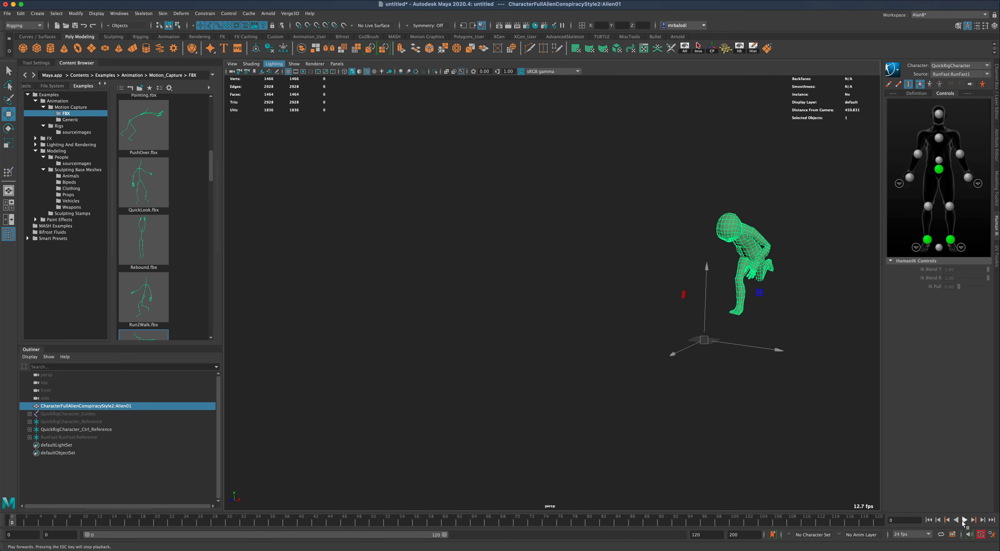
click(965, 520)
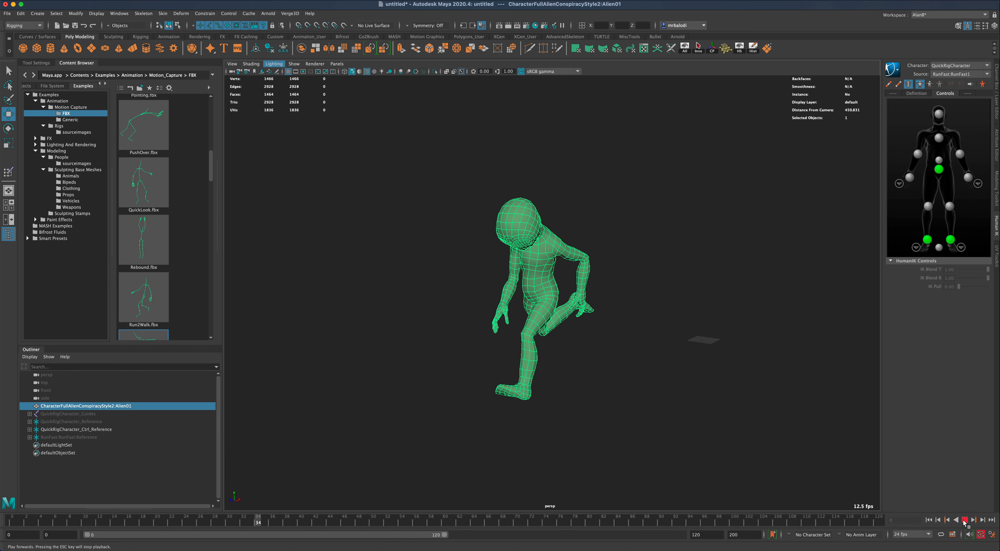
click(929, 520)
click(965, 520)
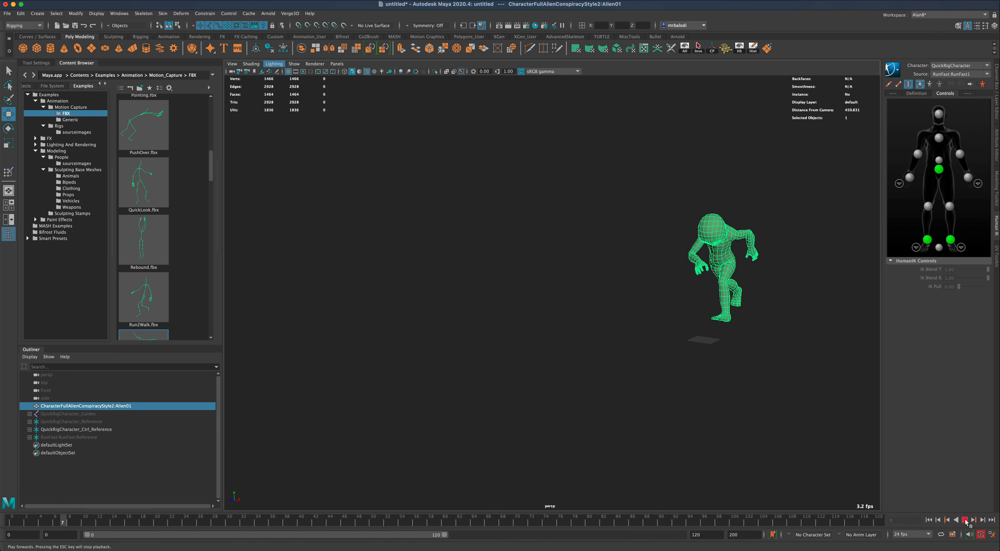
click(965, 520)
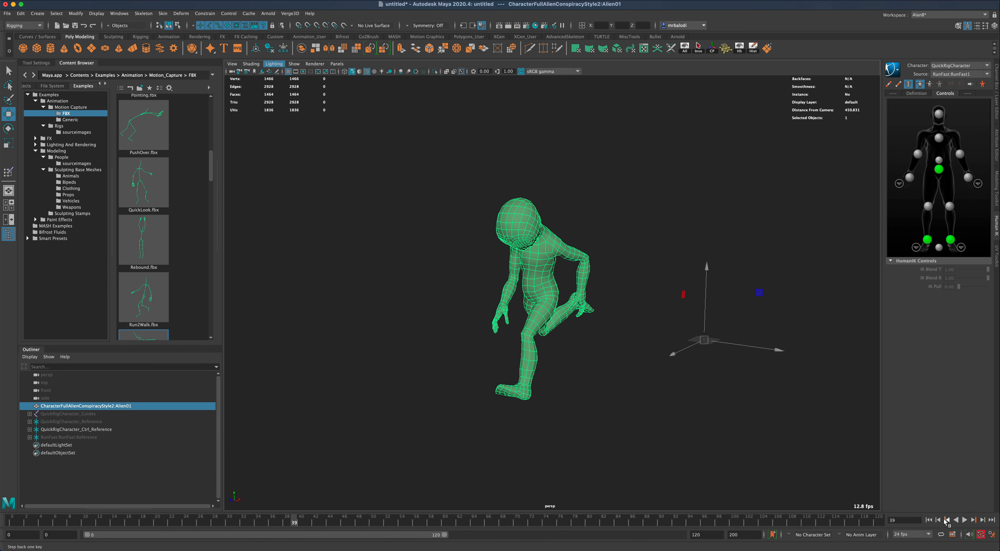
click(929, 520)
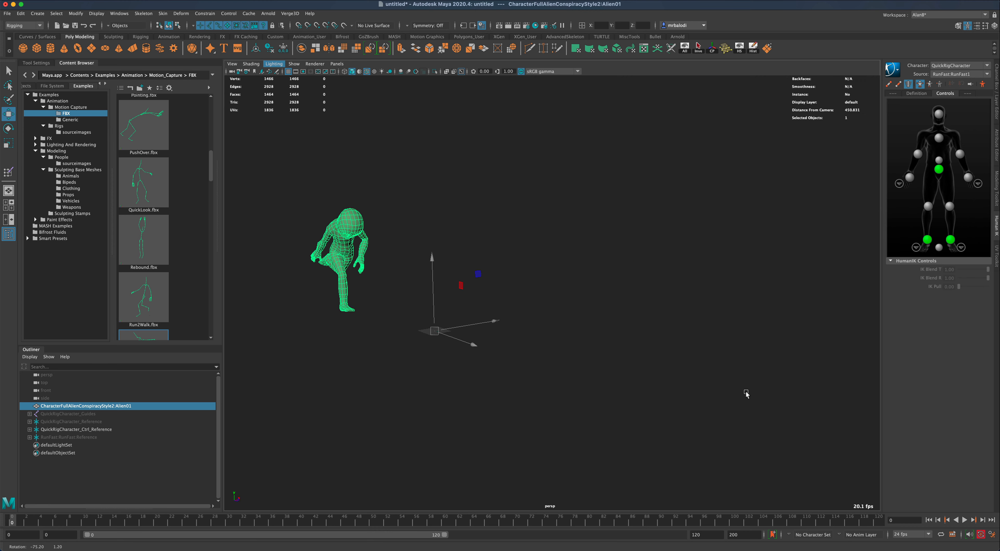